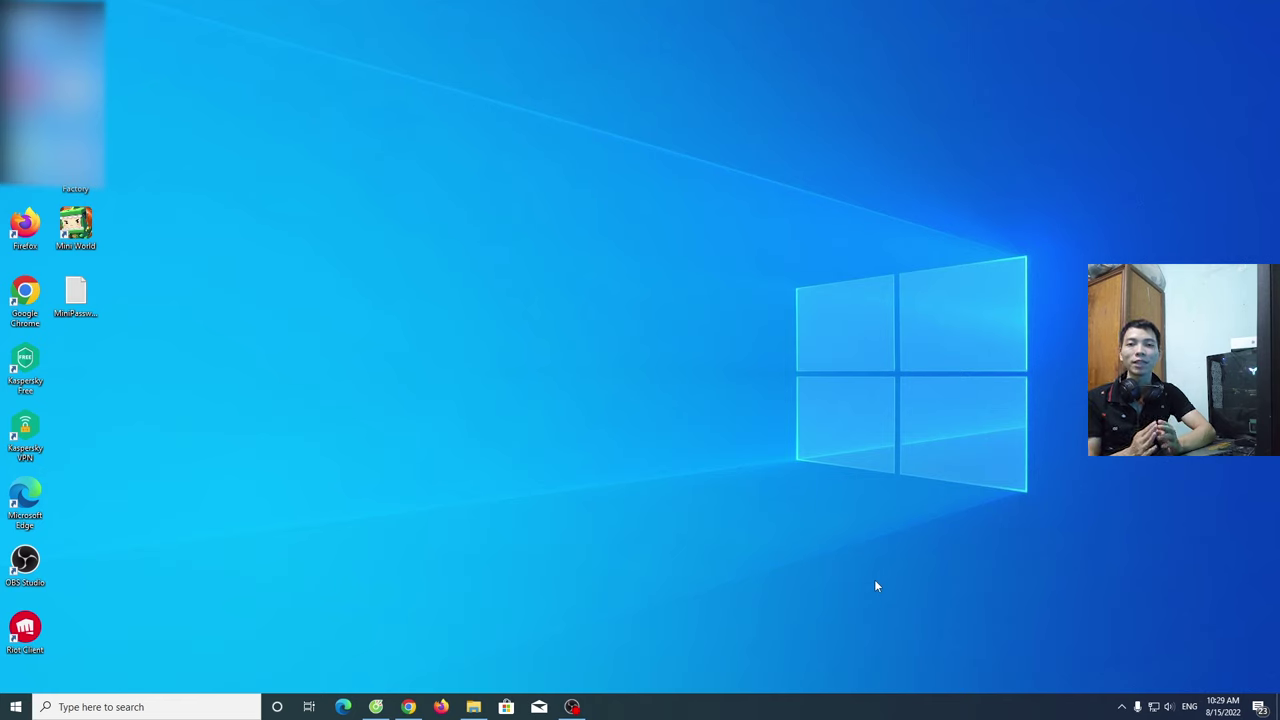
Step: Open the Clownfish Voice Changer download page in Chrome and check the computer's Windows system type in the PC properties
left_click(408, 707)
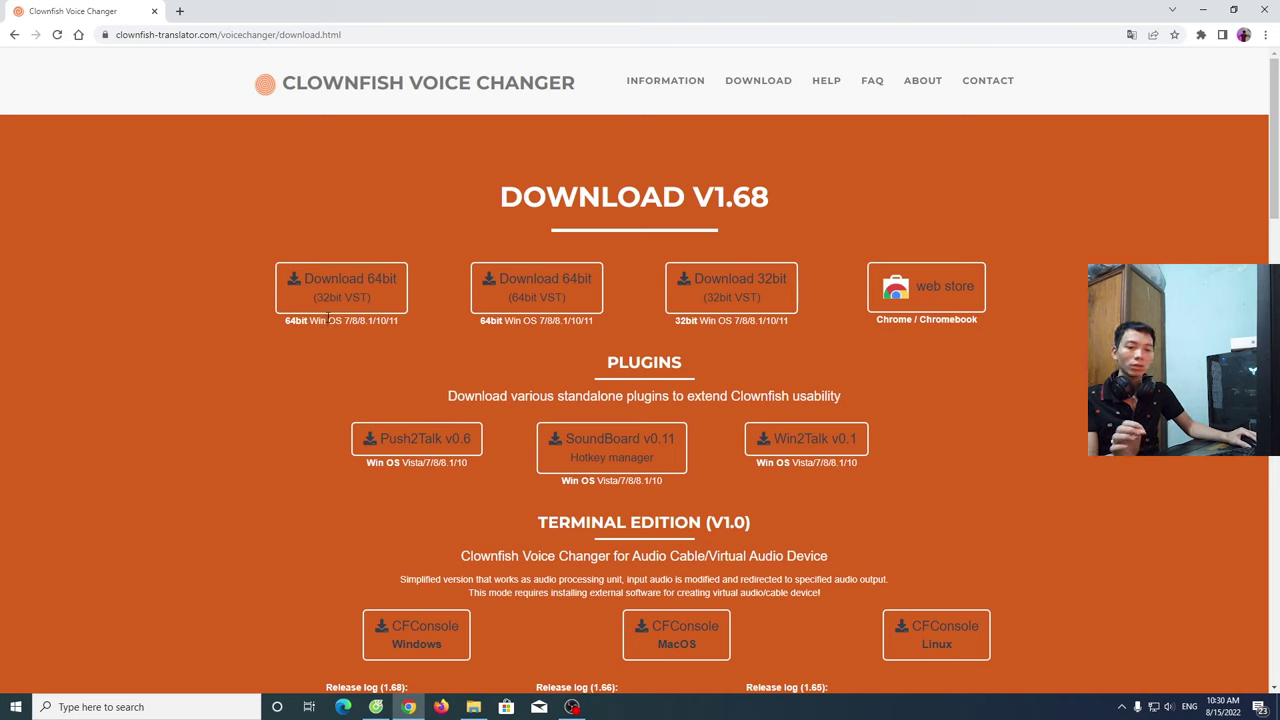
key("super+e")
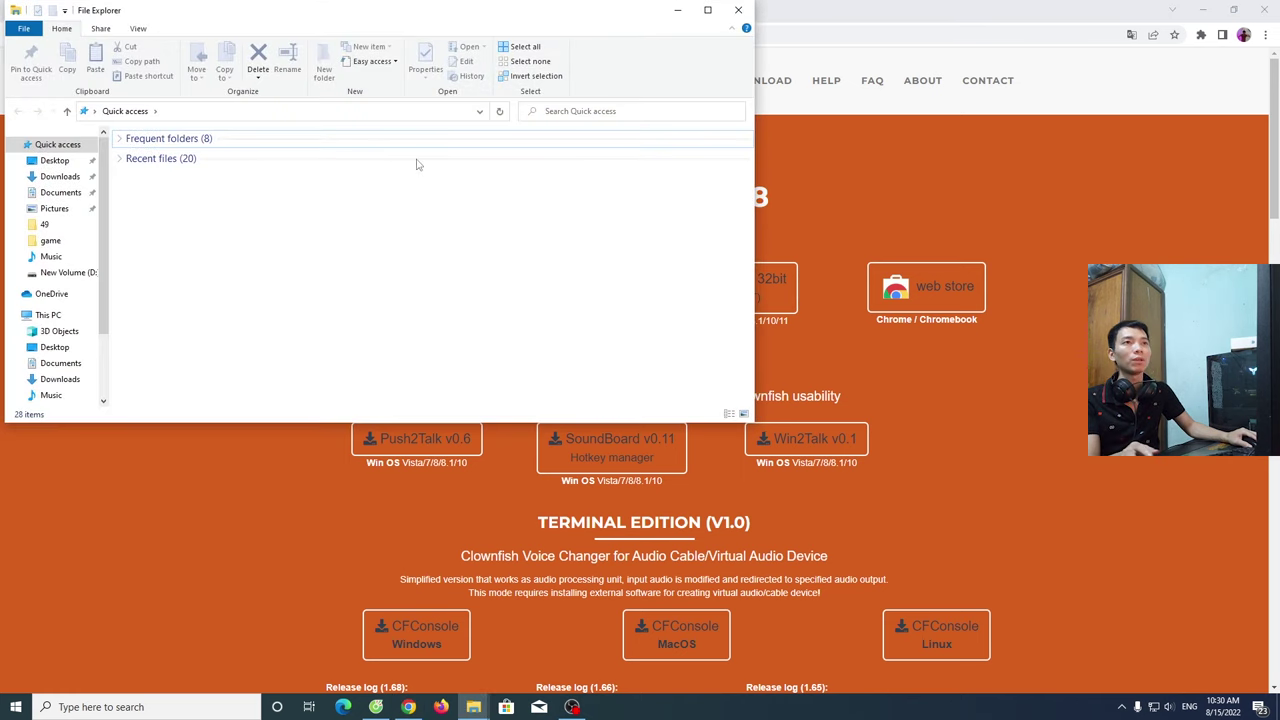
left_click_drag(337, 13, 552, 76)
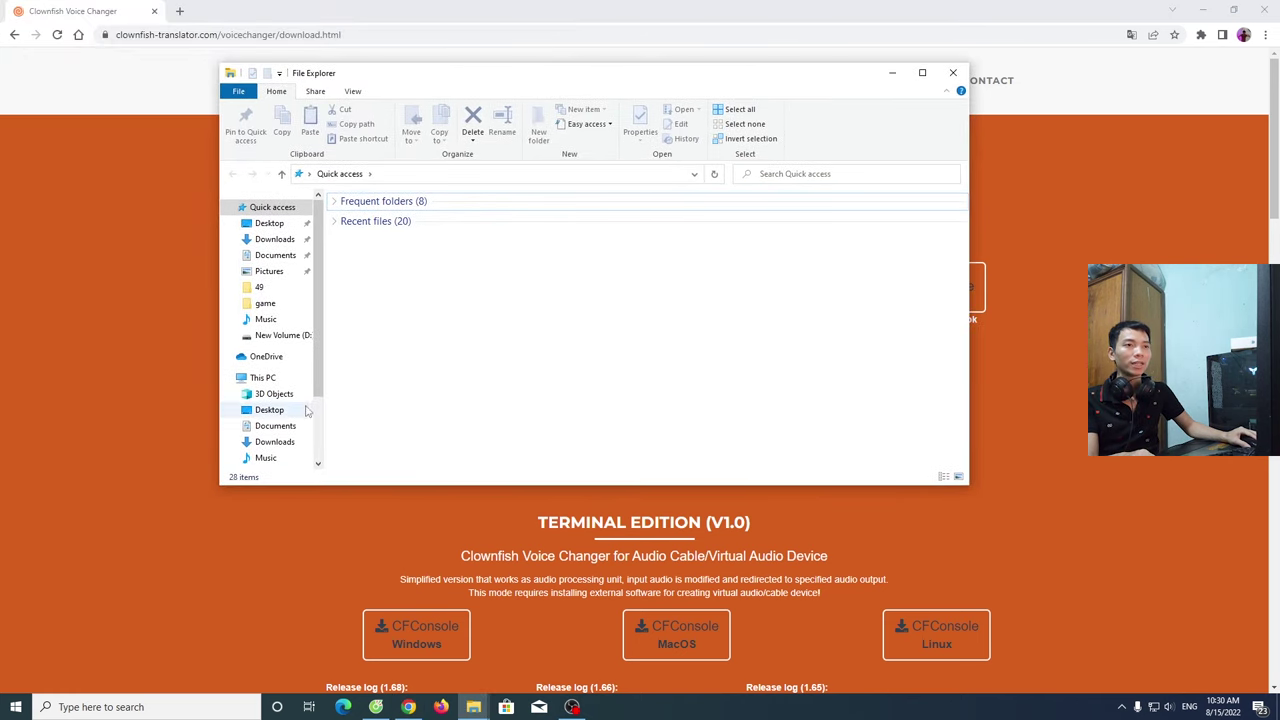
right_click(248, 384)
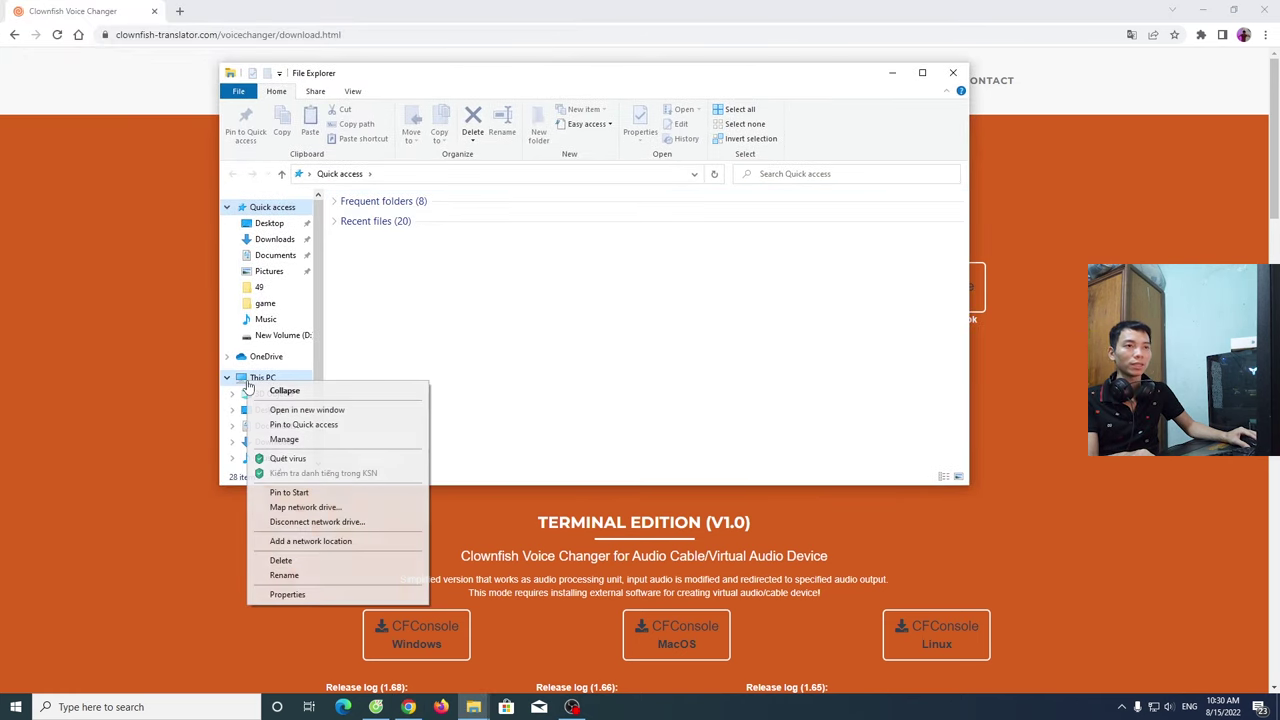
left_click(288, 596)
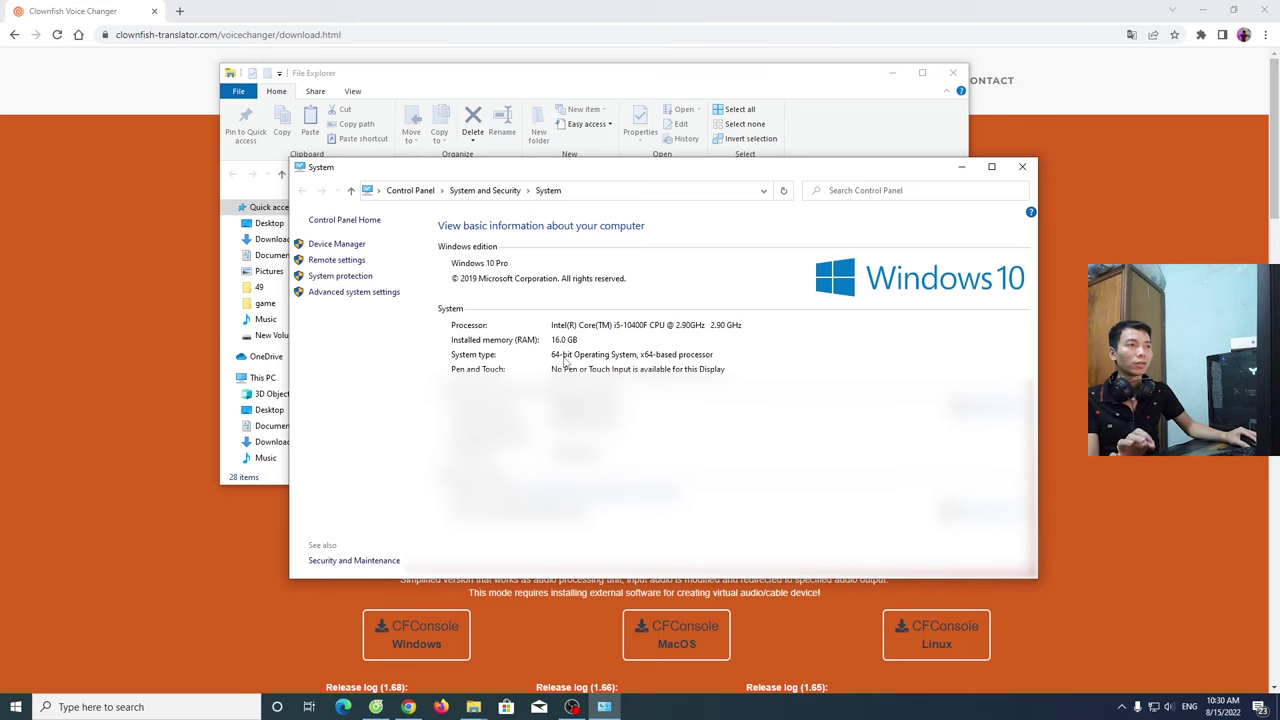
left_click(1022, 166)
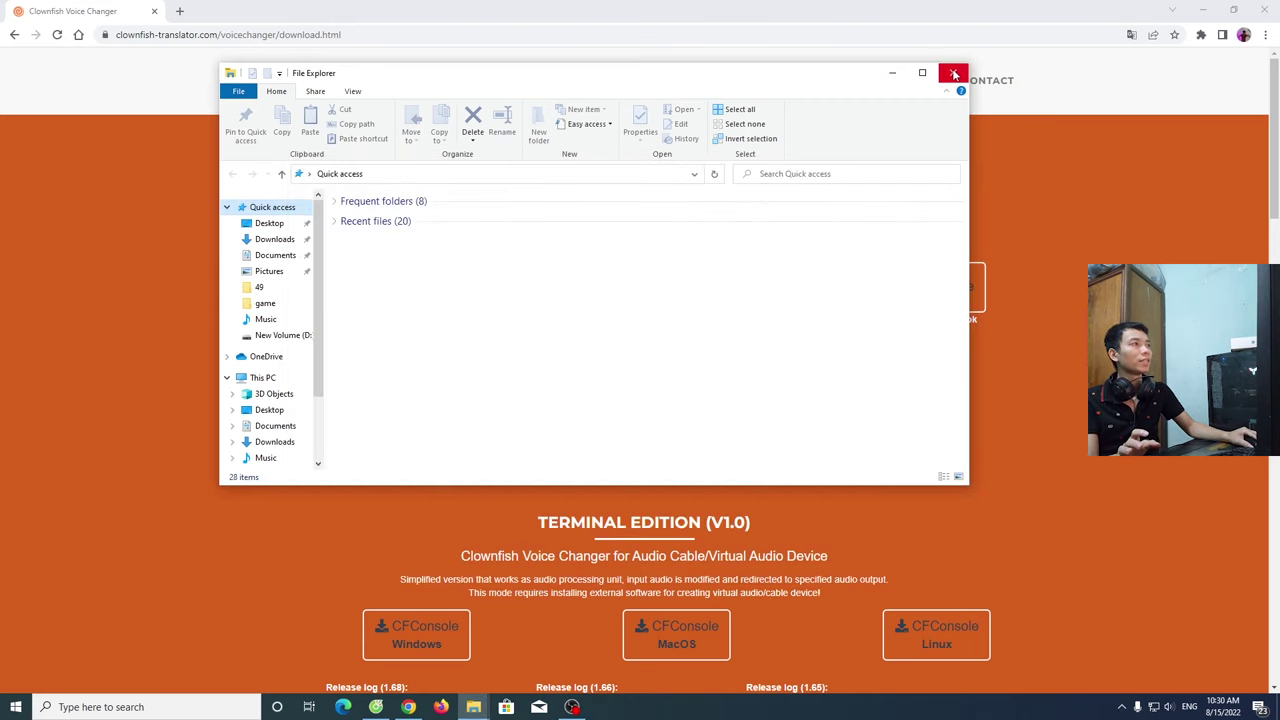
left_click(953, 72)
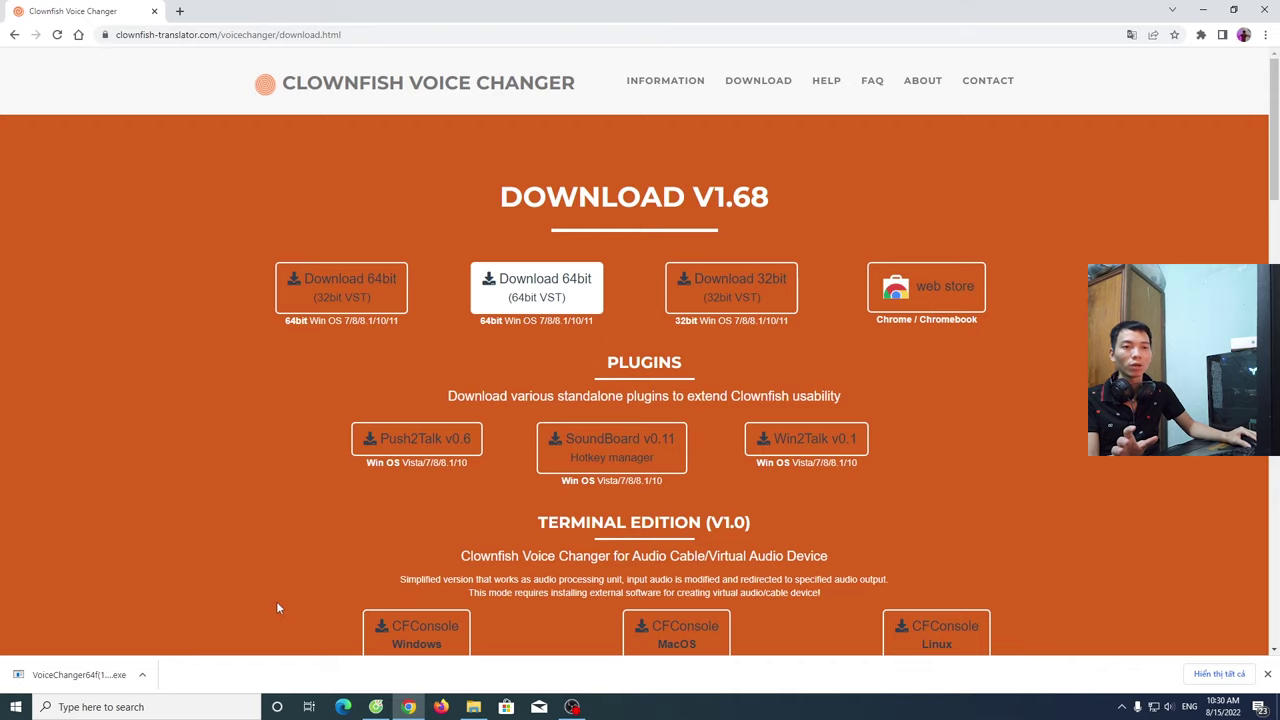
Step: Run the downloaded VoiceChanger64 installer and install Clownfish Voice Changer in the default folder C:\Program Files (x86)\ClownfishVoiceChanger
left_click(70, 675)
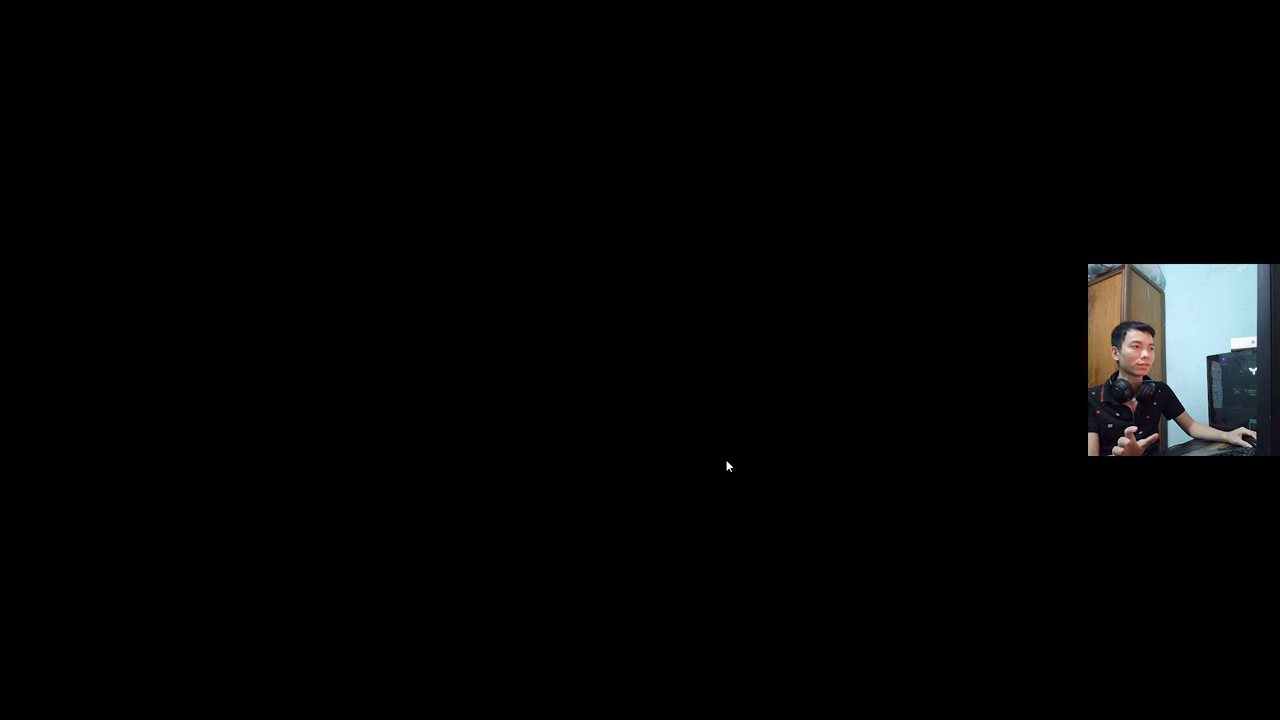
left_click(728, 466)
left_click(711, 460)
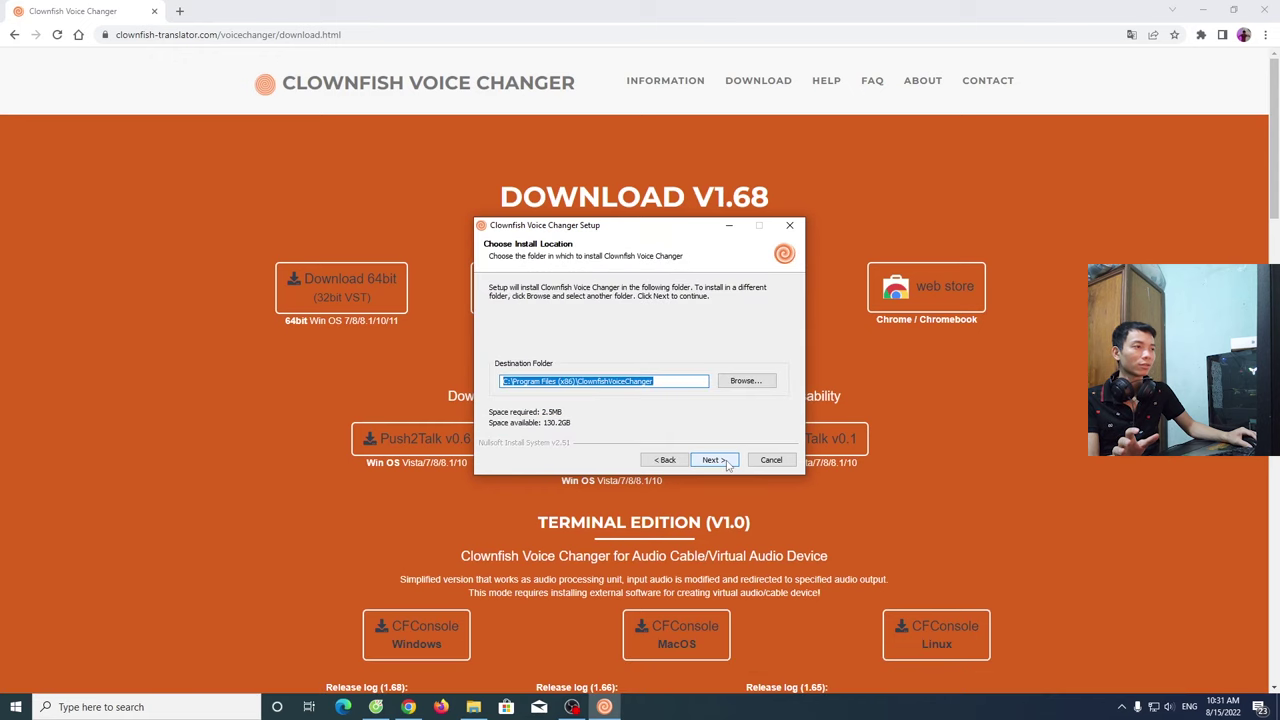
left_click(711, 460)
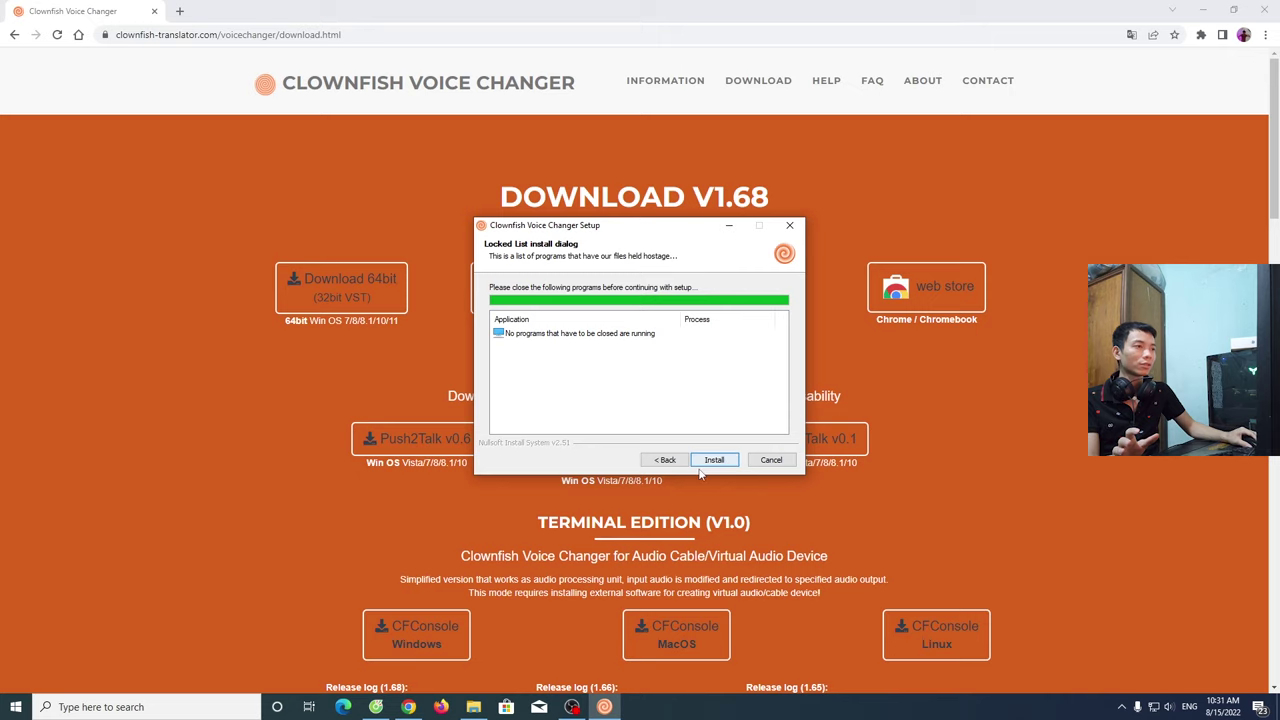
left_click(714, 460)
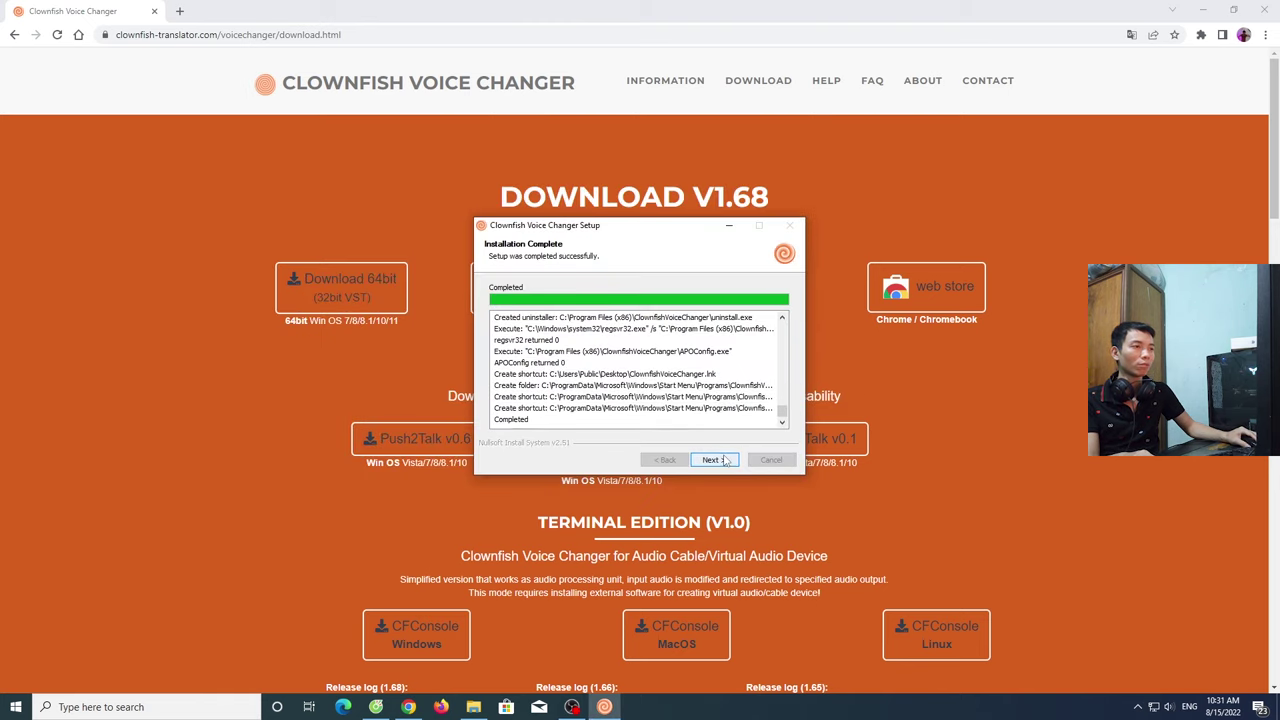
left_click(712, 460)
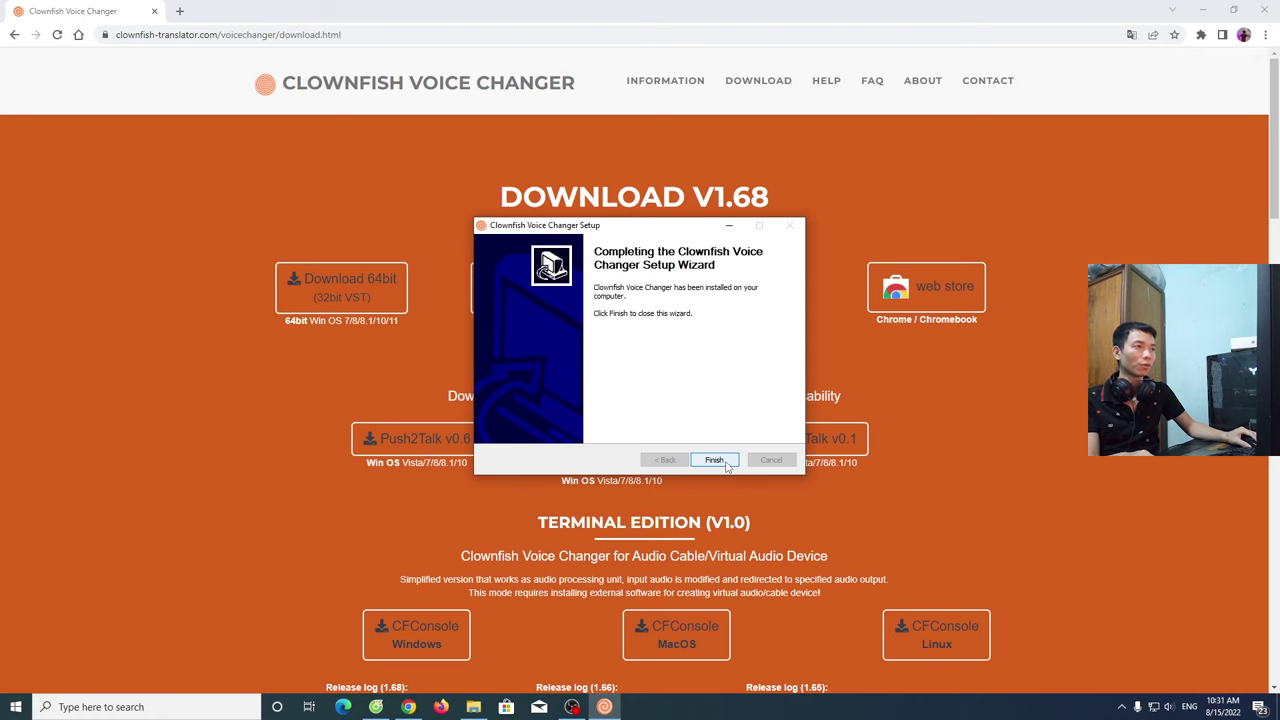
left_click(714, 460)
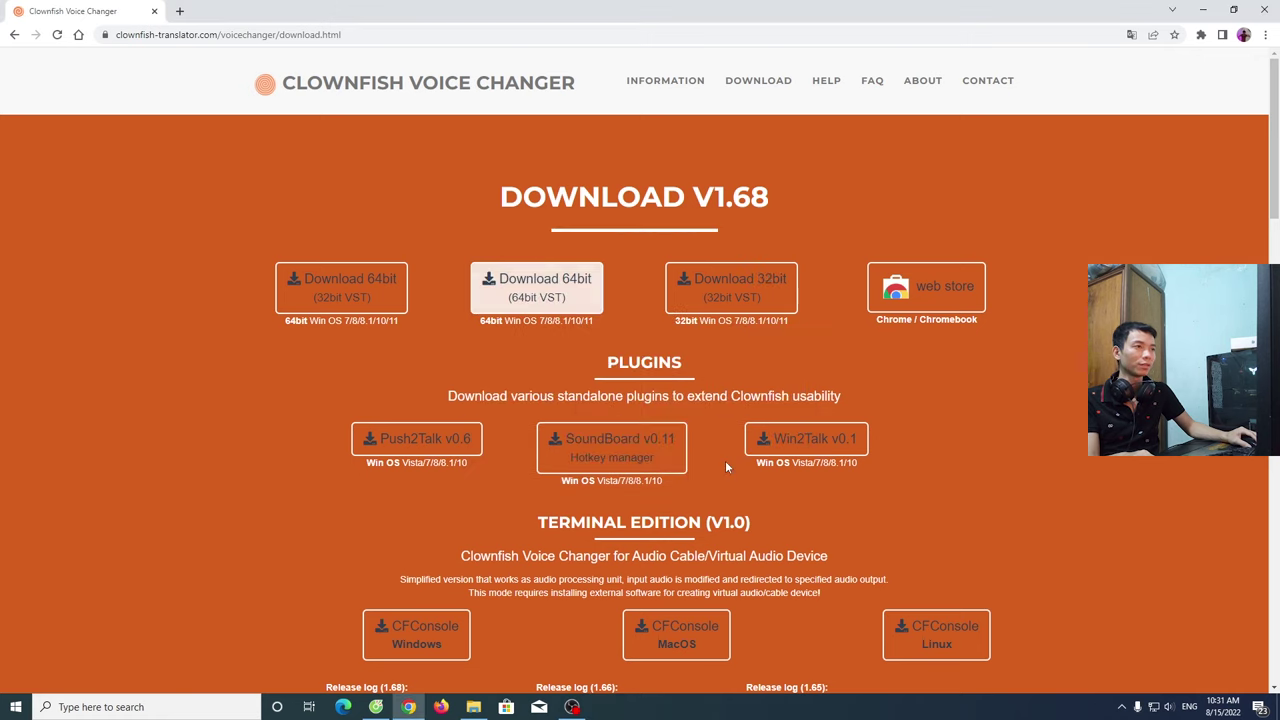
Step: Minimize the browser and launch Clownfish Voice Changer from the desktop
left_click(1205, 10)
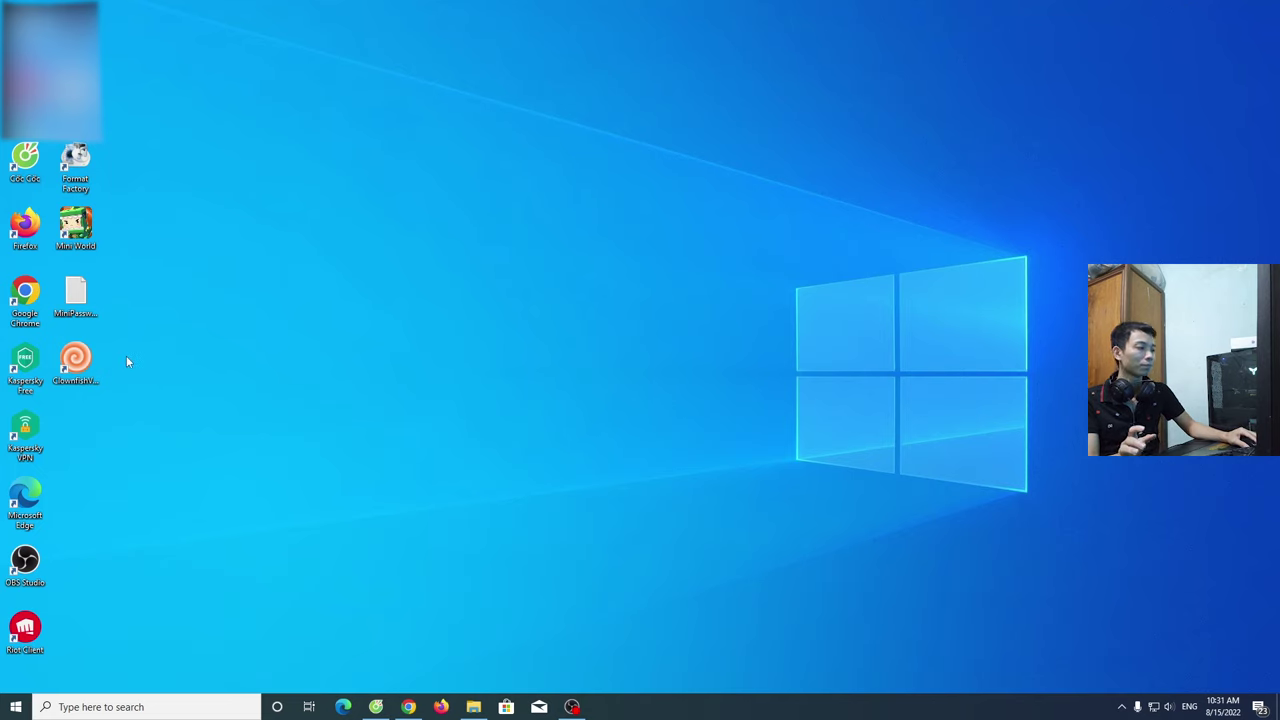
left_click(81, 370)
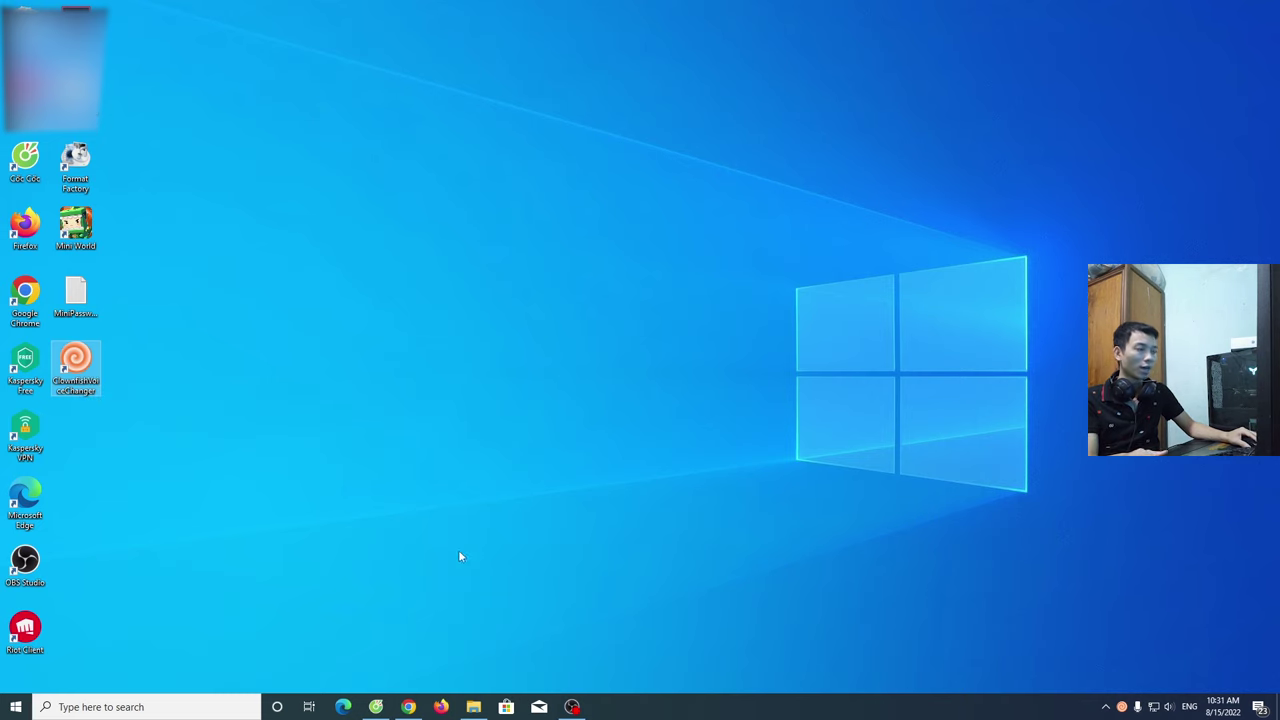
Step: Turn Clownfish Voice Changer off and back on
right_click(1120, 708)
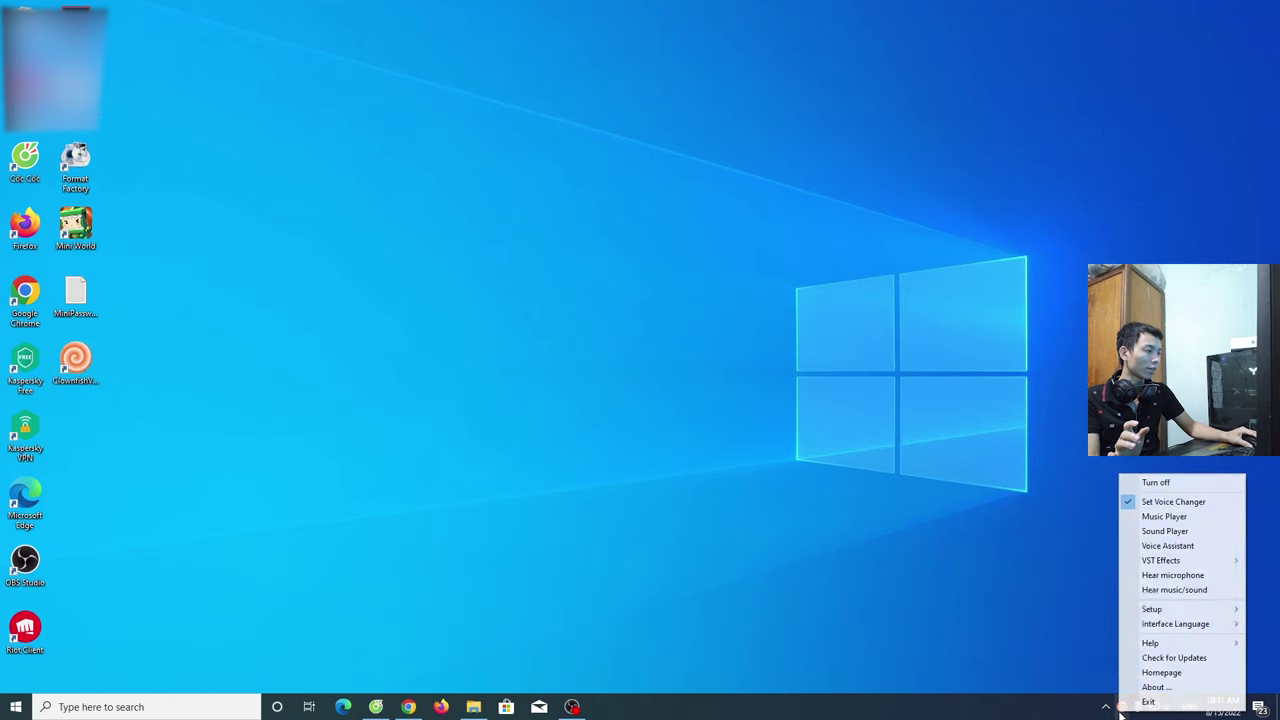
left_click(1155, 482)
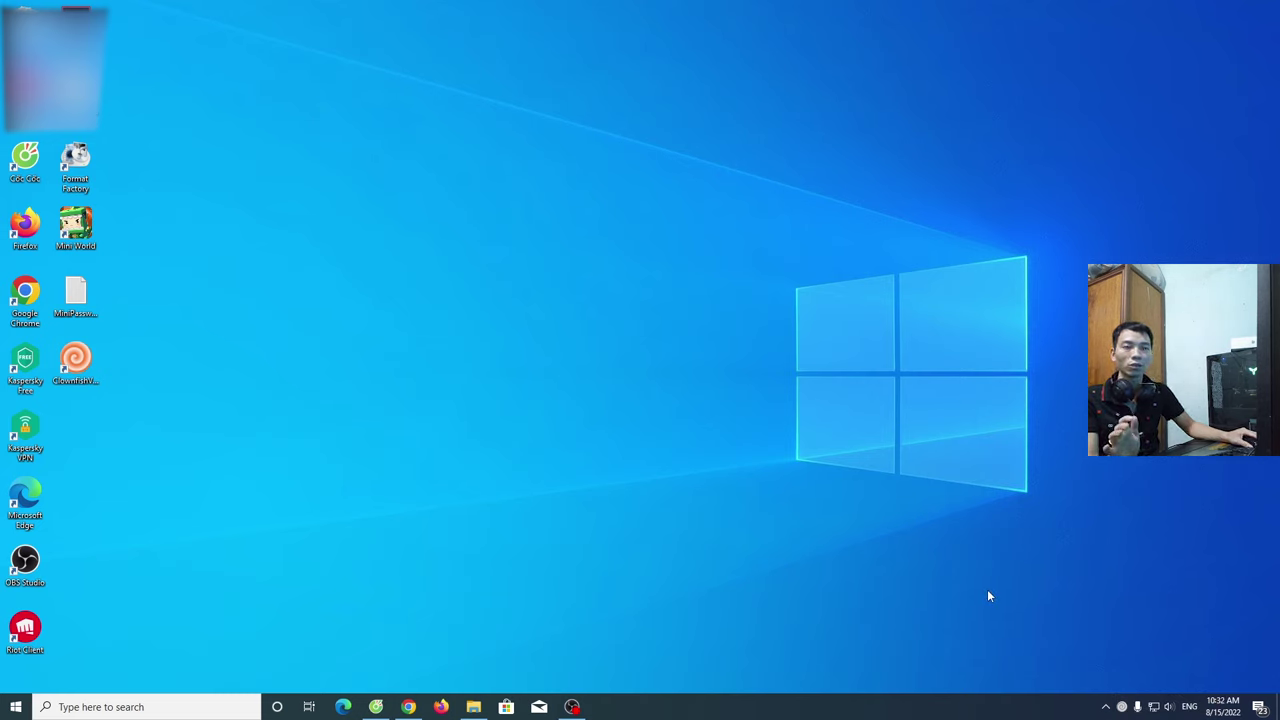
right_click(1124, 709)
left_click(280, 458)
left_click(75, 370)
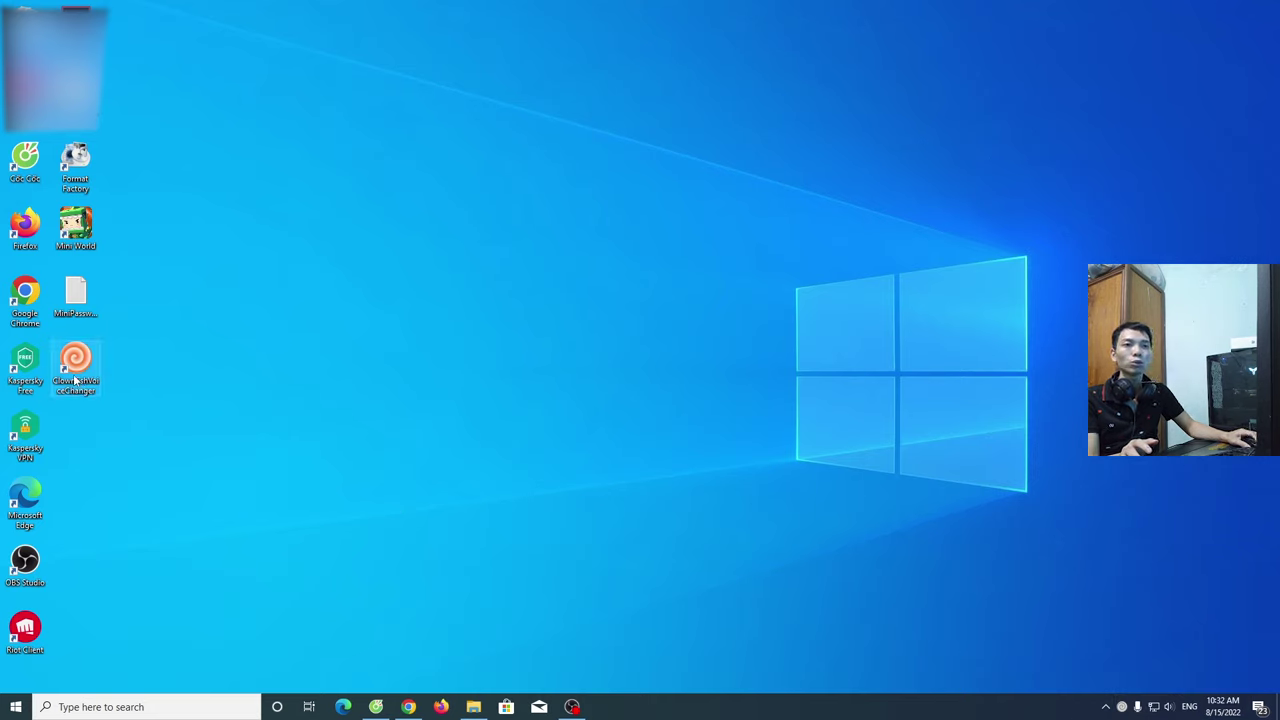
double_click(75, 378)
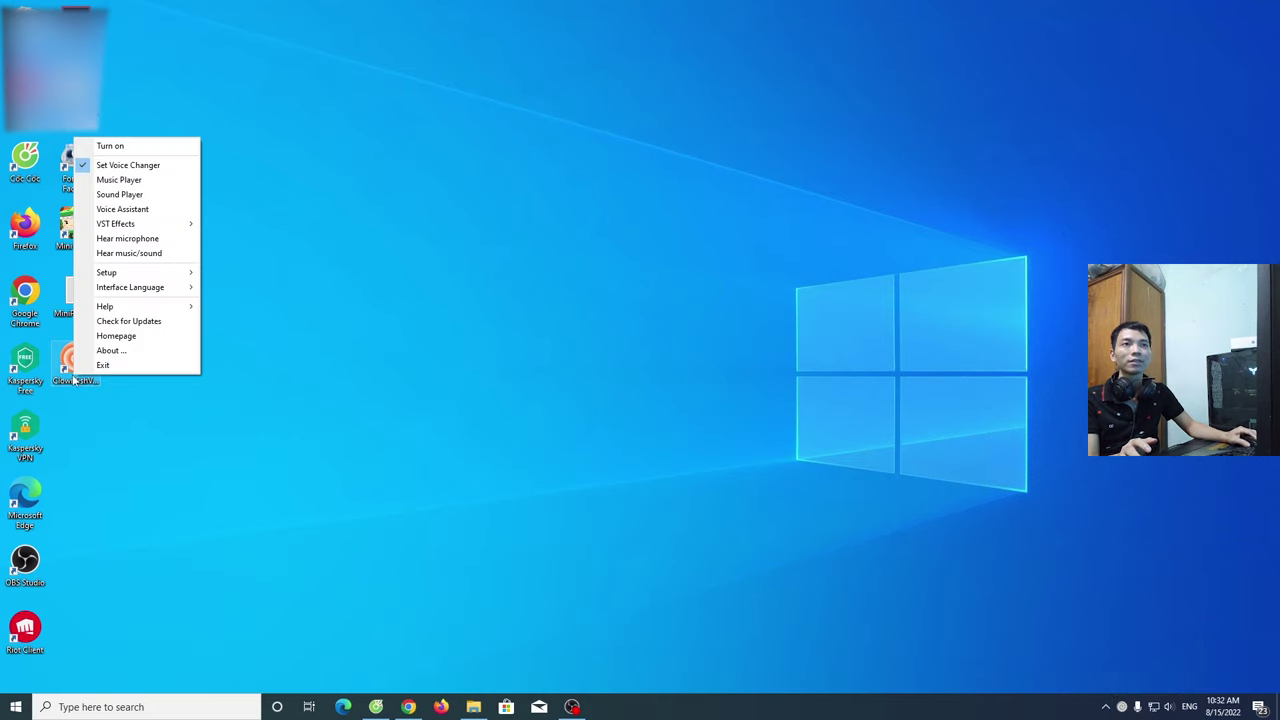
left_click(158, 145)
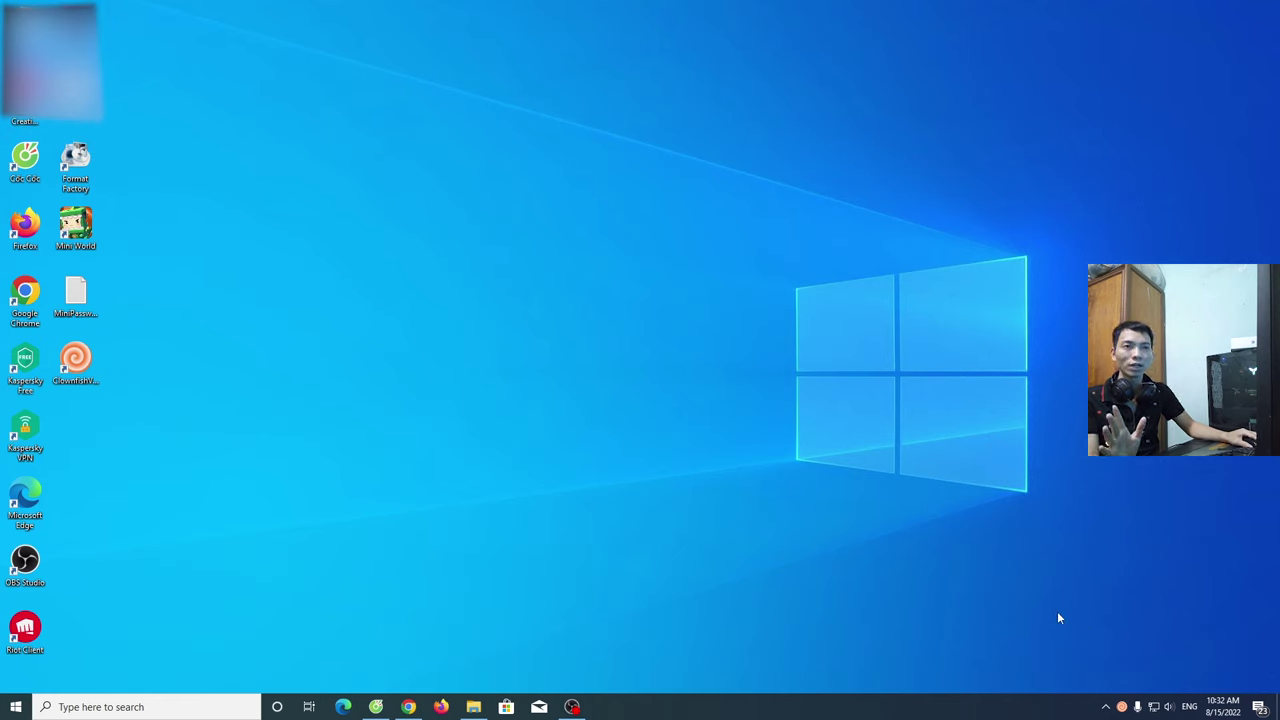
Step: Open Clownfish's Set Voice Changer window and move it to the middle of the desktop
right_click(1122, 704)
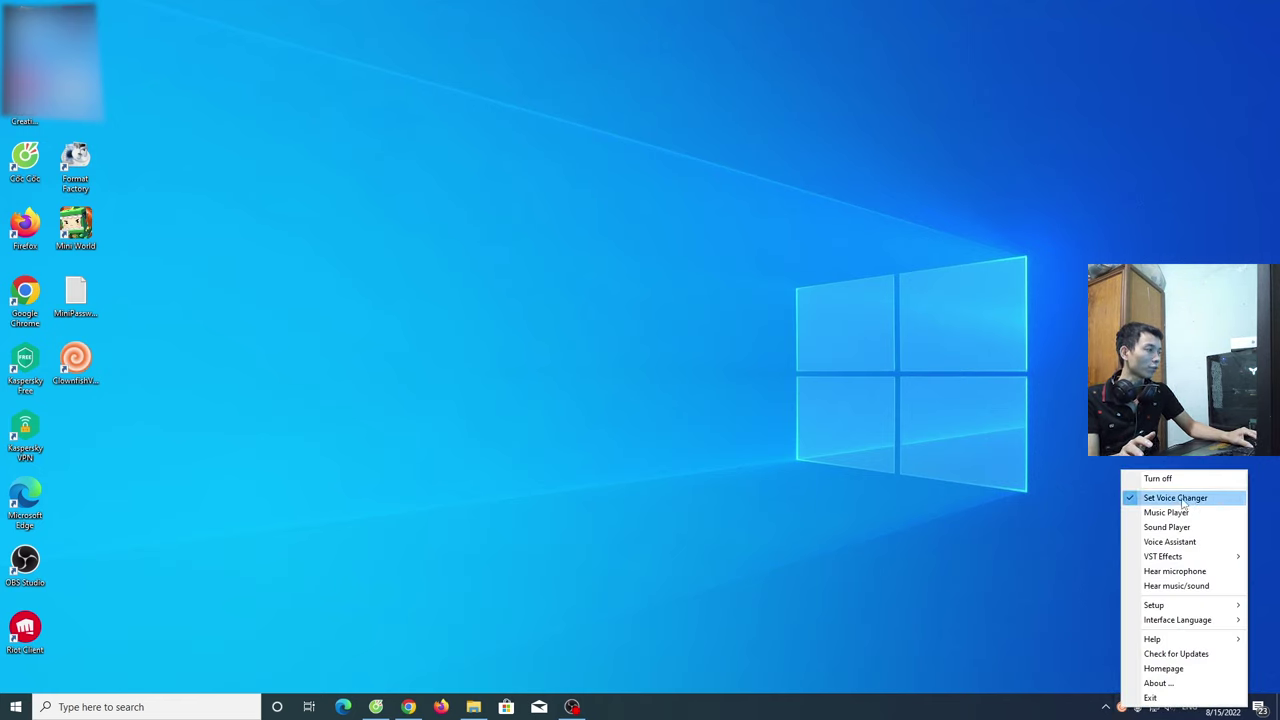
double_click(77, 362)
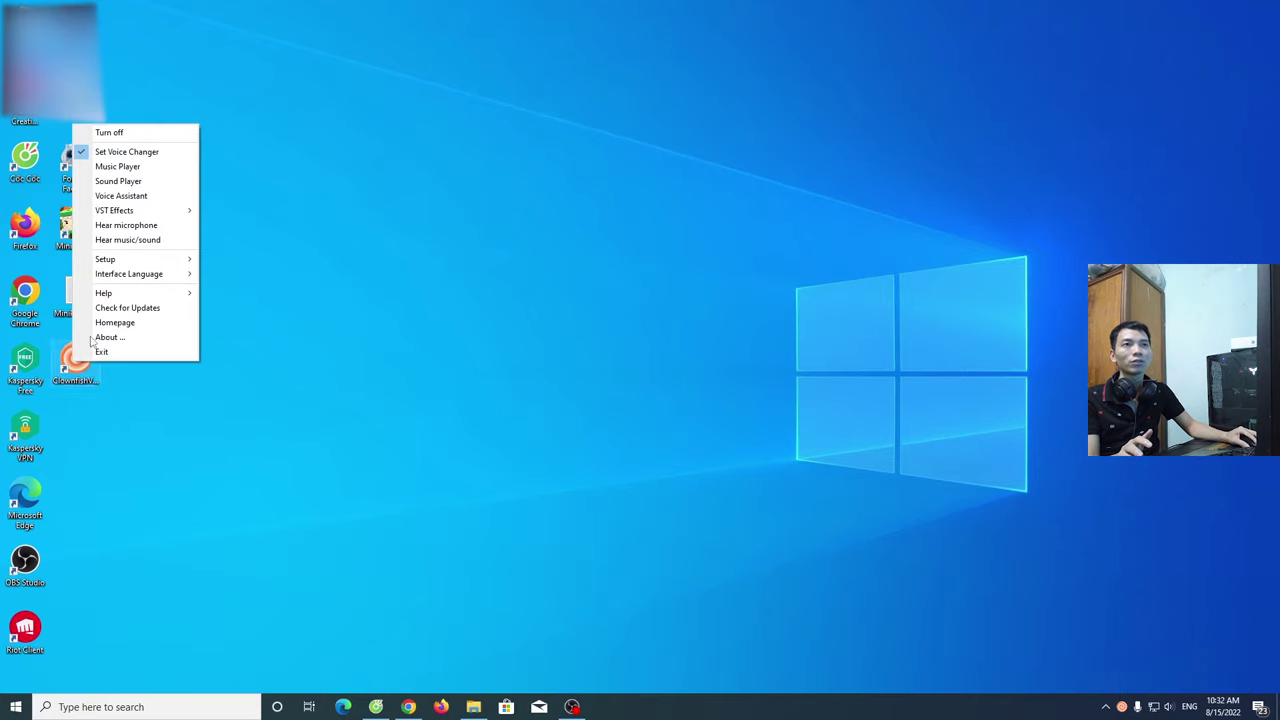
left_click(126, 151)
left_click_drag(214, 62, 647, 159)
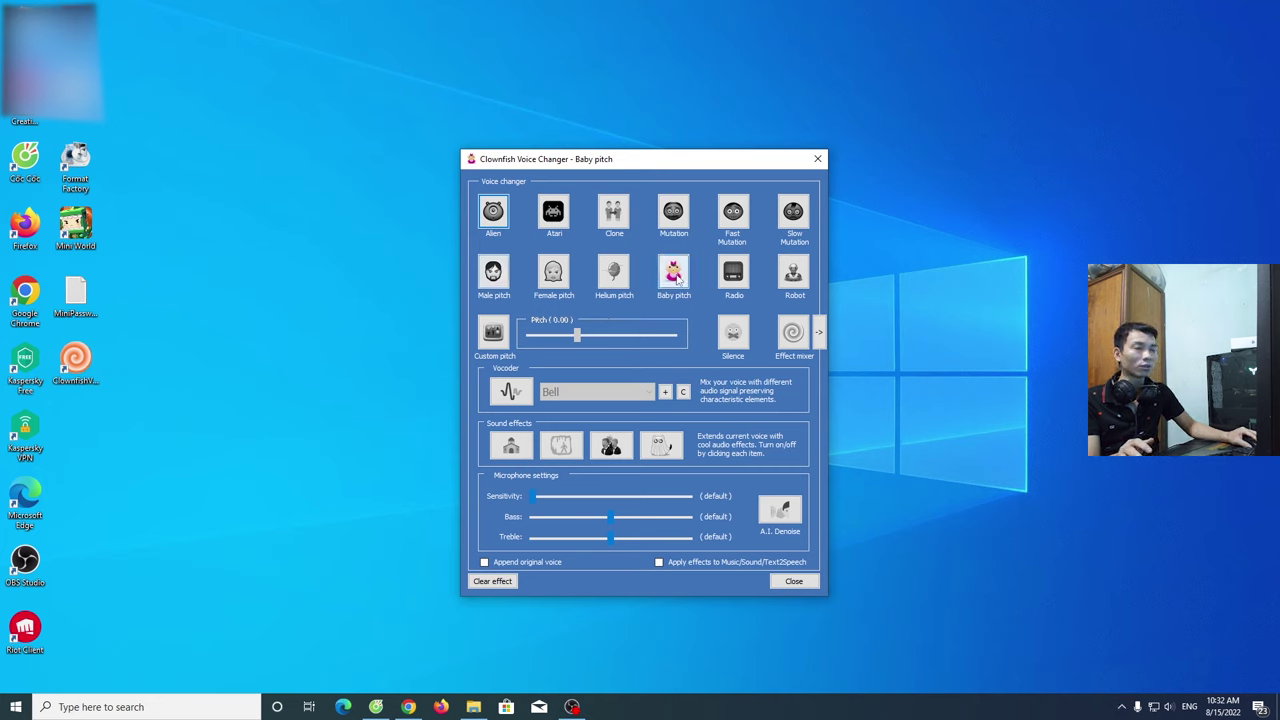
Step: Try the Male pitch, Female pitch, Helium pitch, Baby pitch, Radio and Robot voice effects one after another
left_click(491, 282)
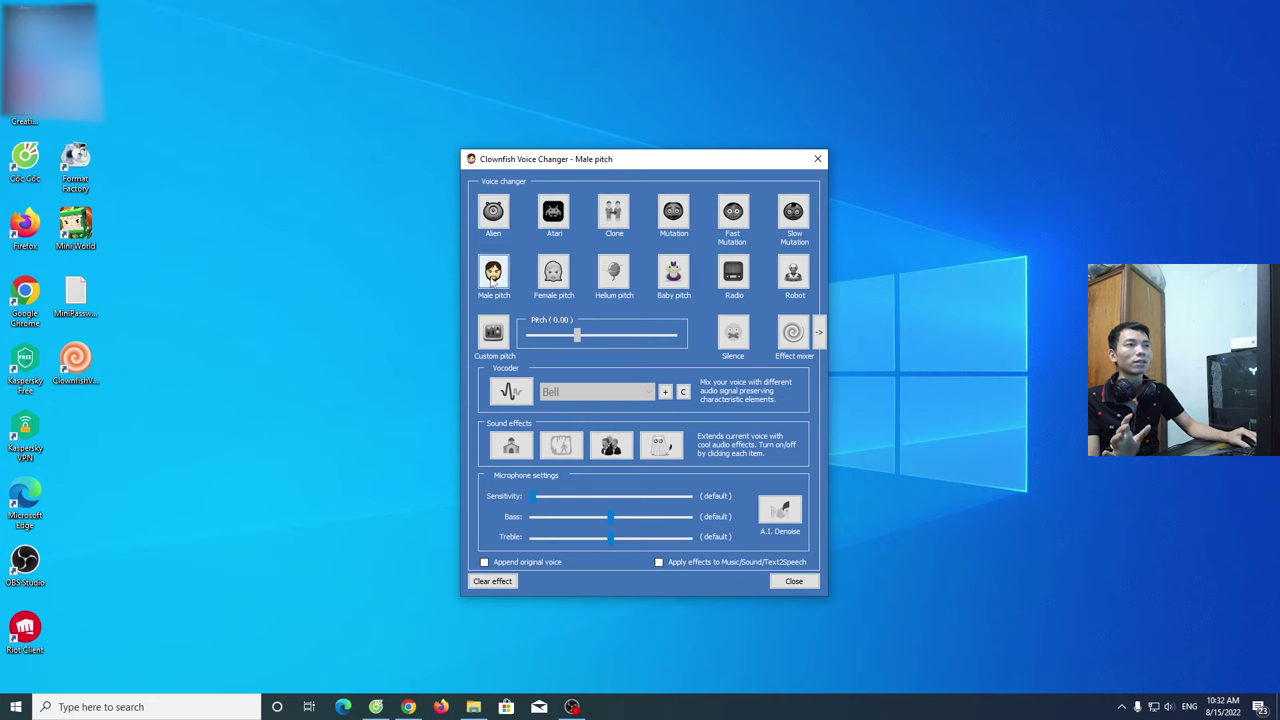
left_click(549, 283)
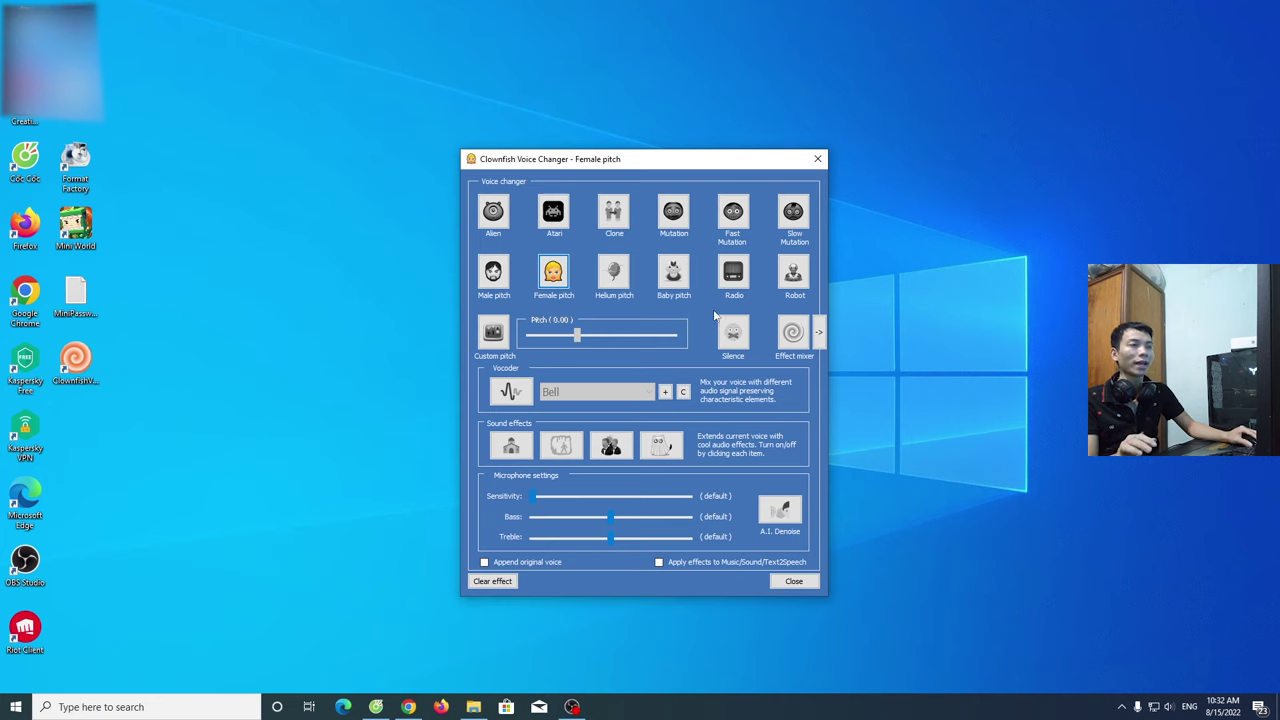
left_click(616, 278)
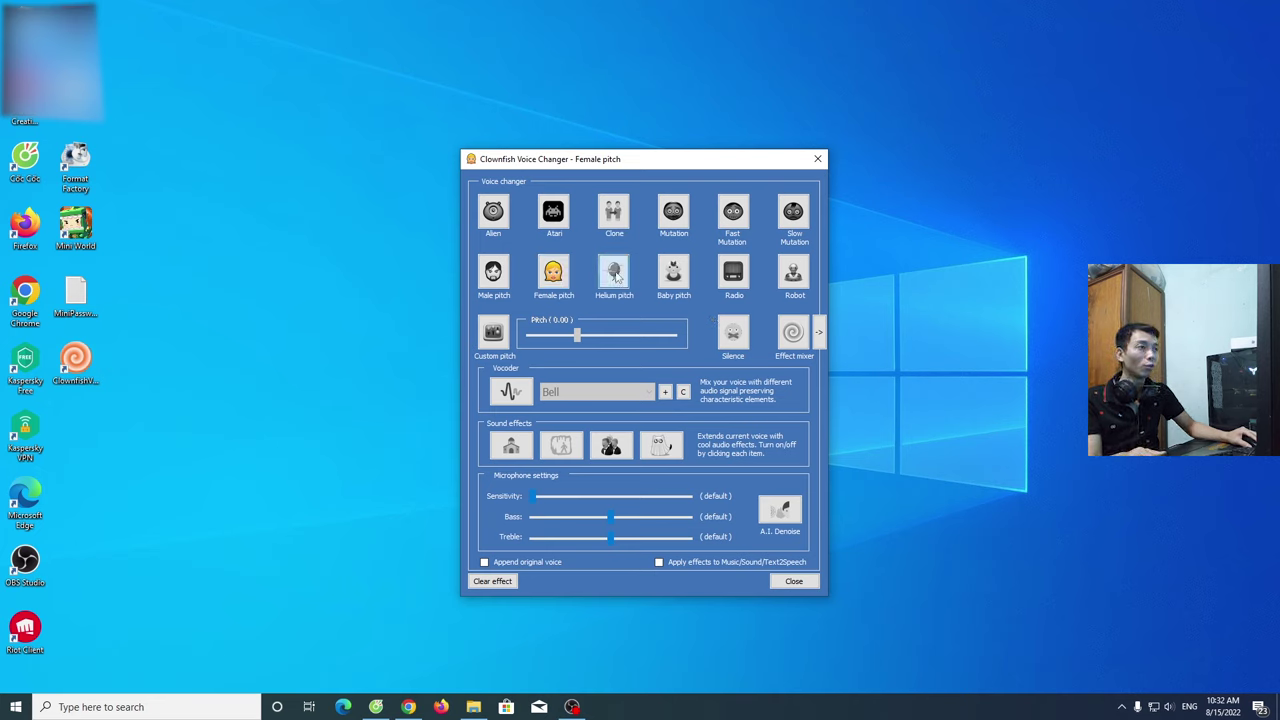
left_click(675, 279)
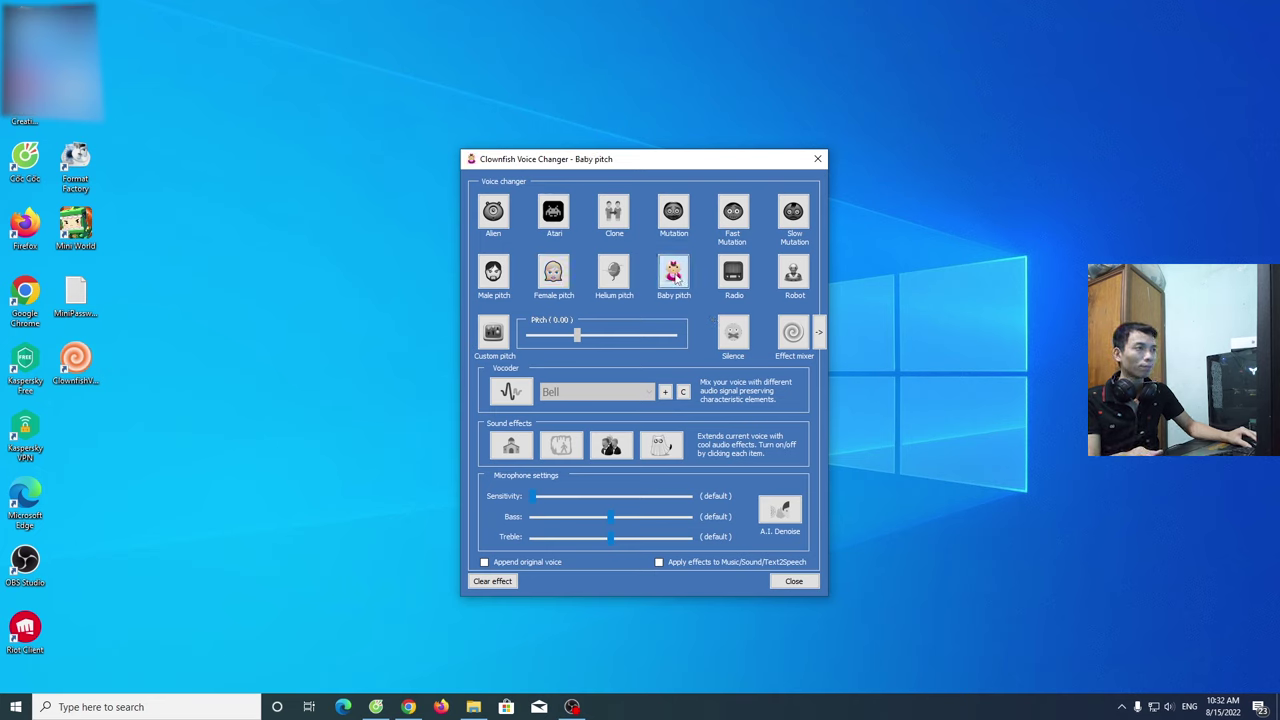
left_click(737, 278)
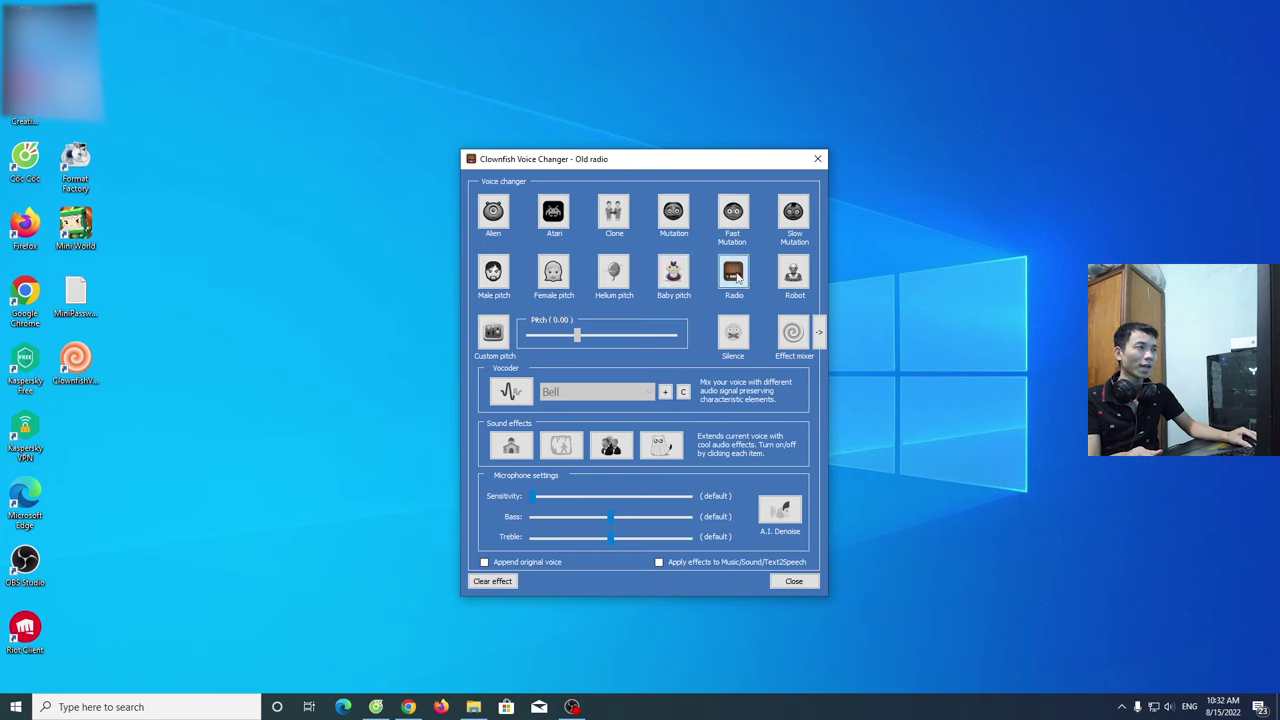
left_click(801, 278)
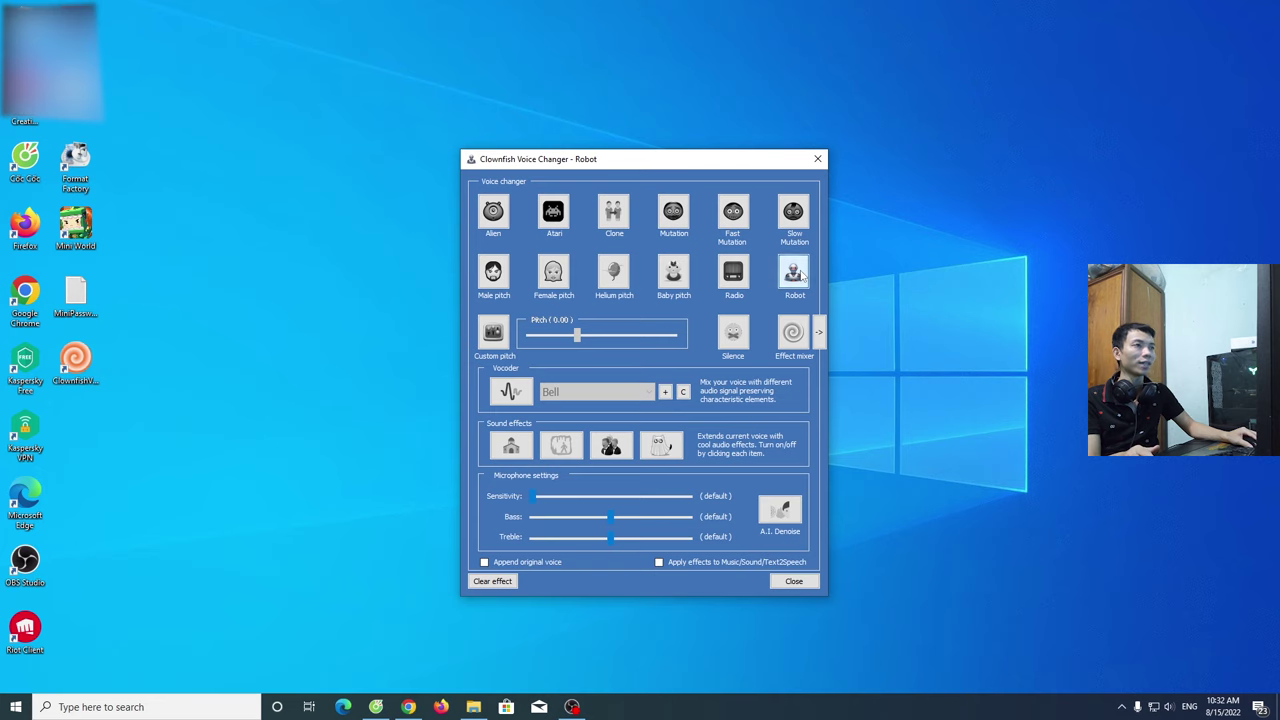
Step: Try the Alien, Atari, Clone, Mutation, Fast Mutation and Slow Mutation voice effects, ending with Male pitch selected
left_click(494, 213)
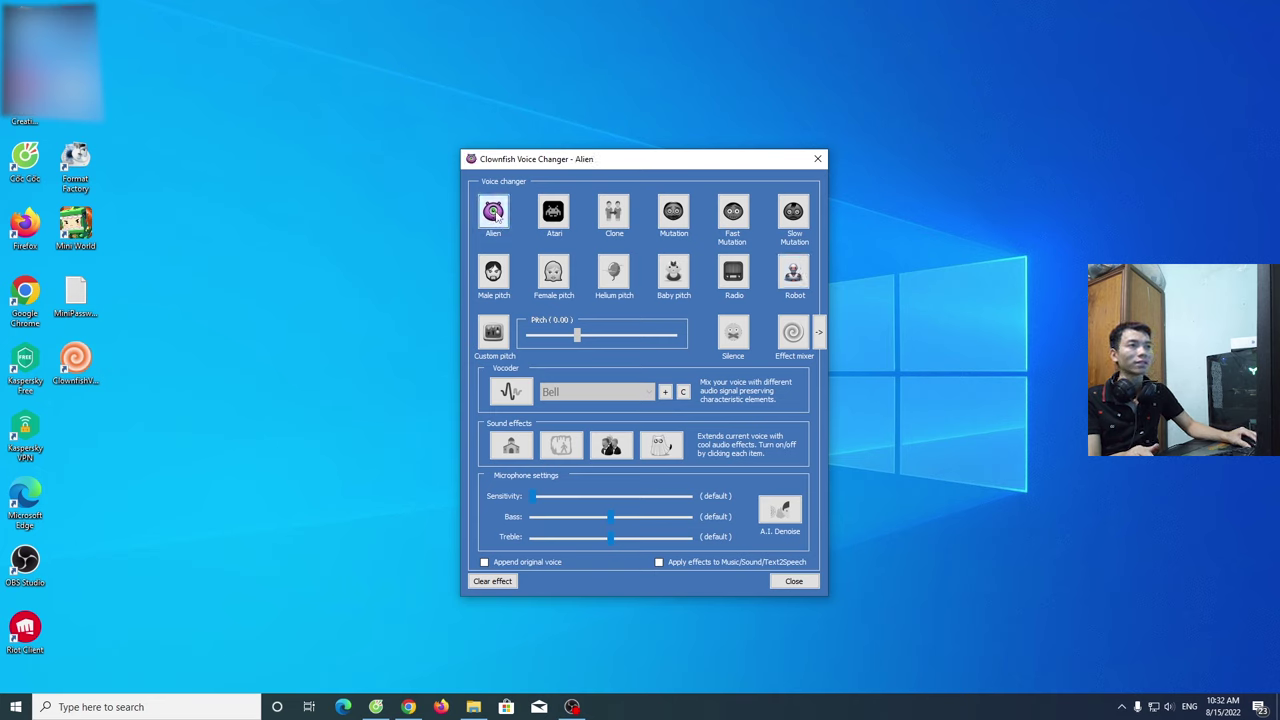
left_click(555, 214)
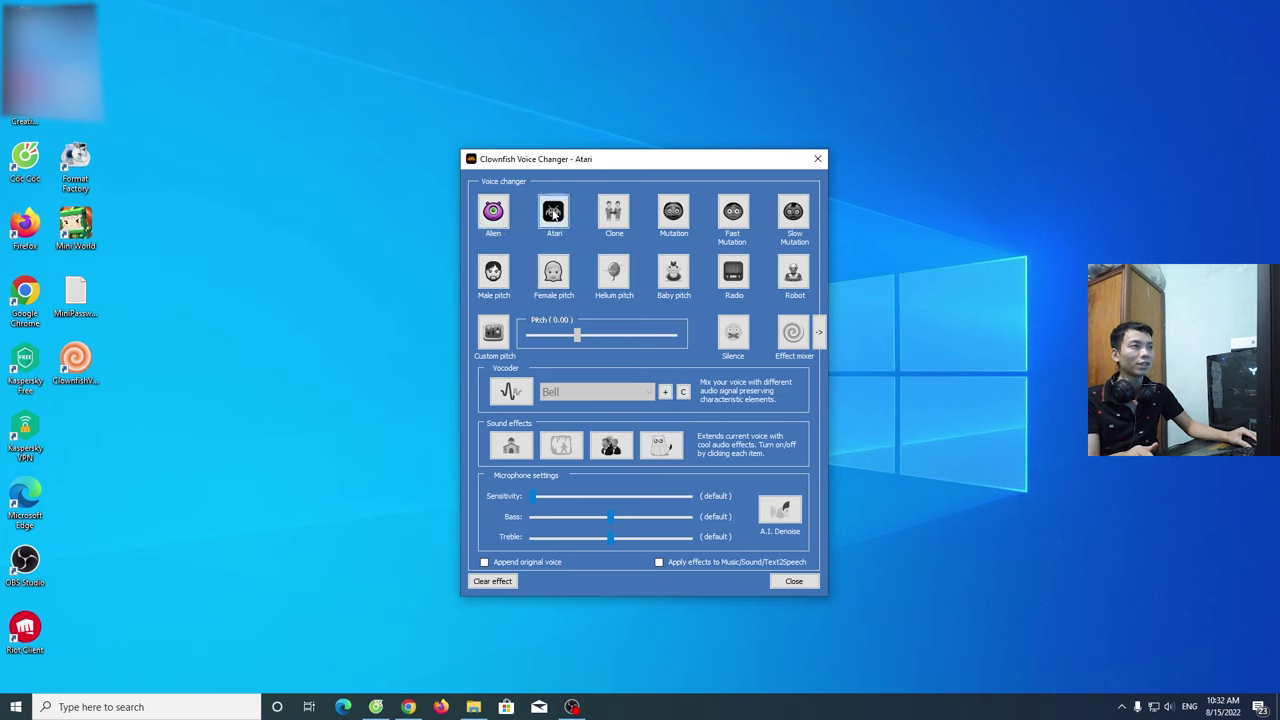
left_click(615, 215)
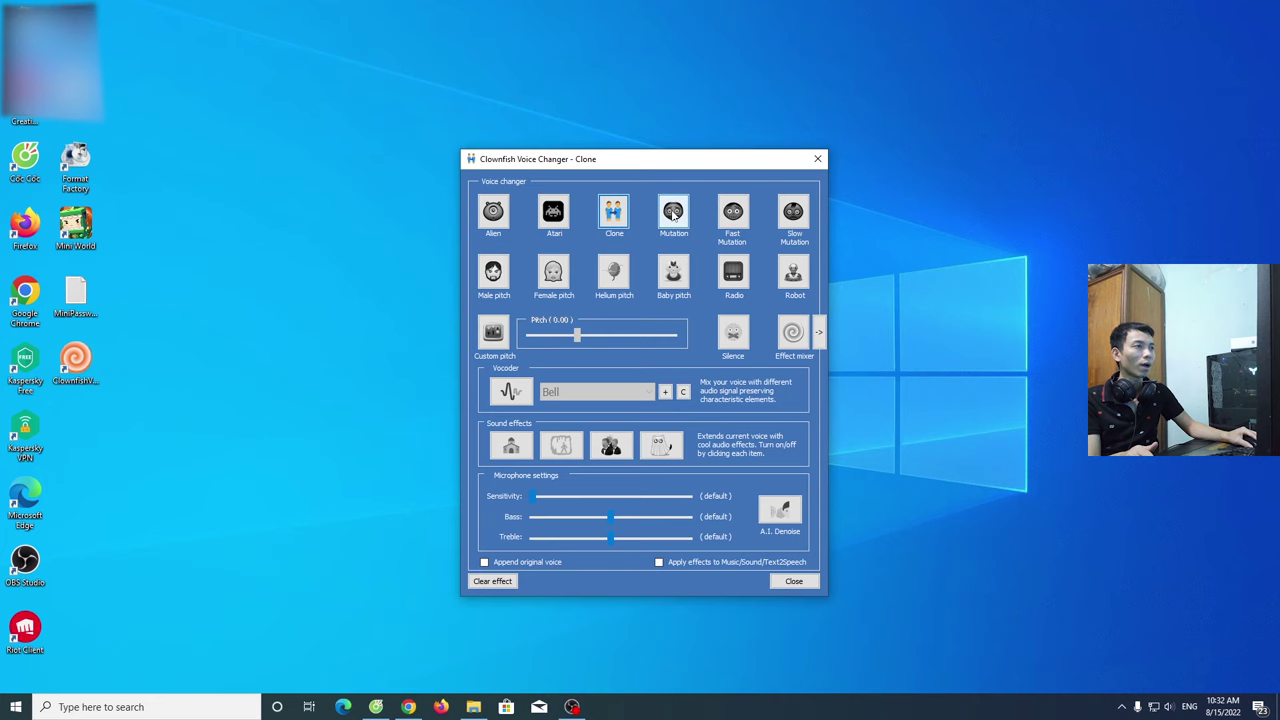
left_click(674, 213)
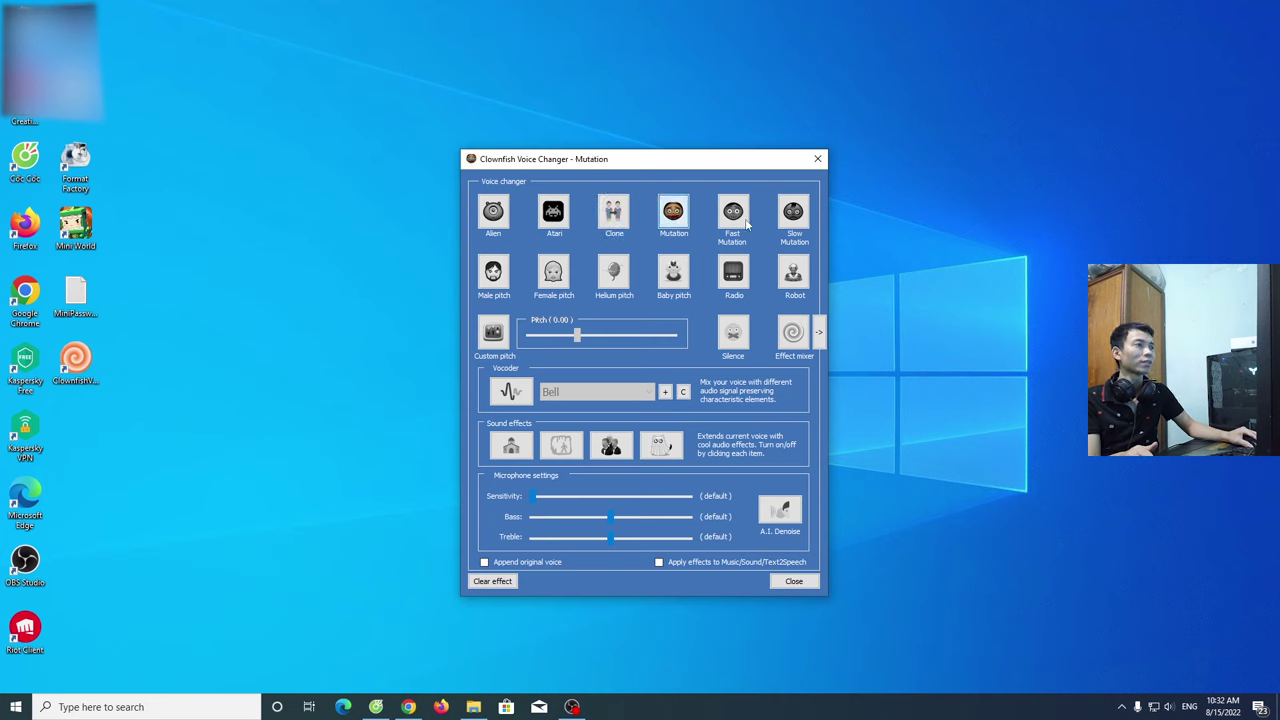
left_click(733, 211)
left_click(797, 213)
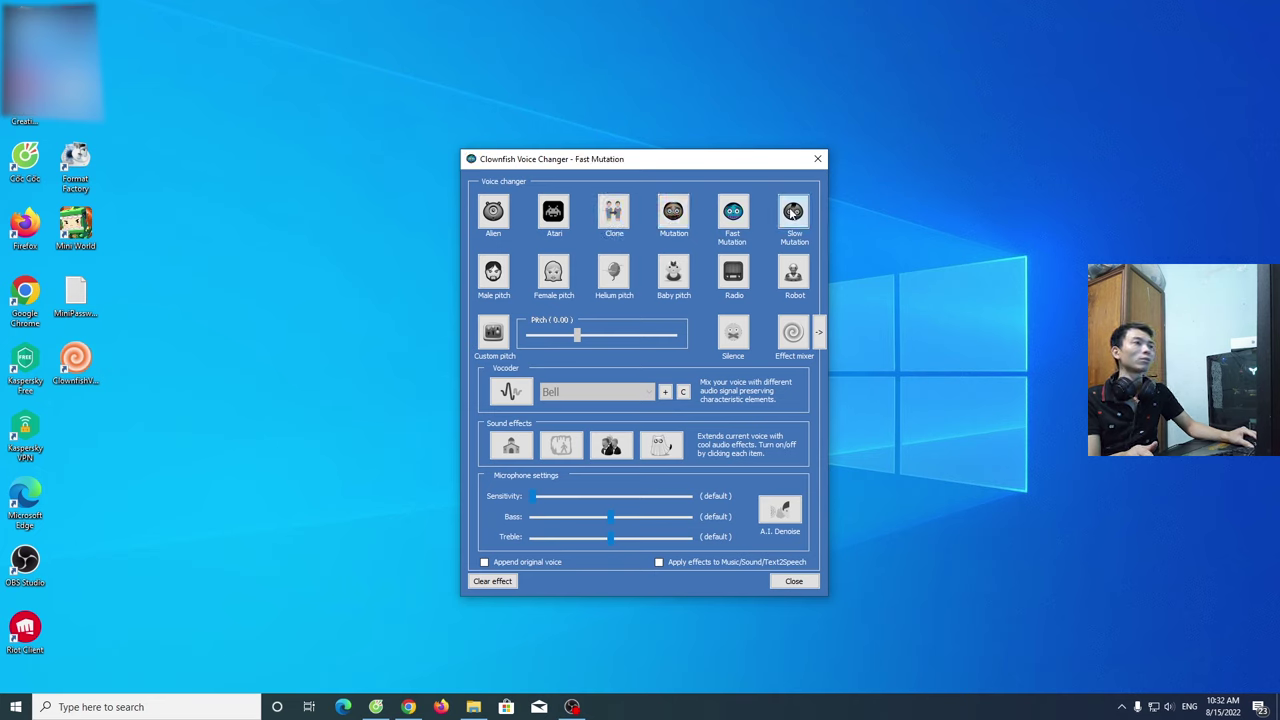
left_click(496, 276)
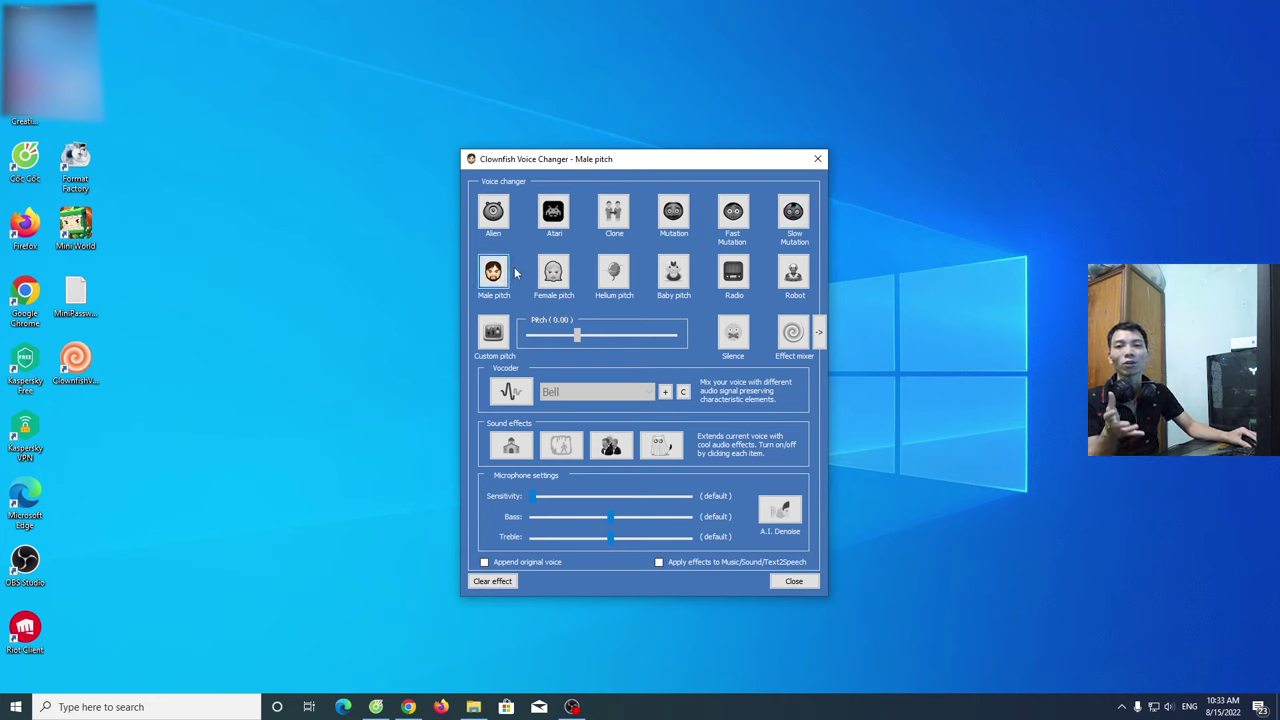
Step: Call up Clownfish's Set Voice Changer window again, keep Male pitch as the chosen effect, and close the window
left_click(1121, 706)
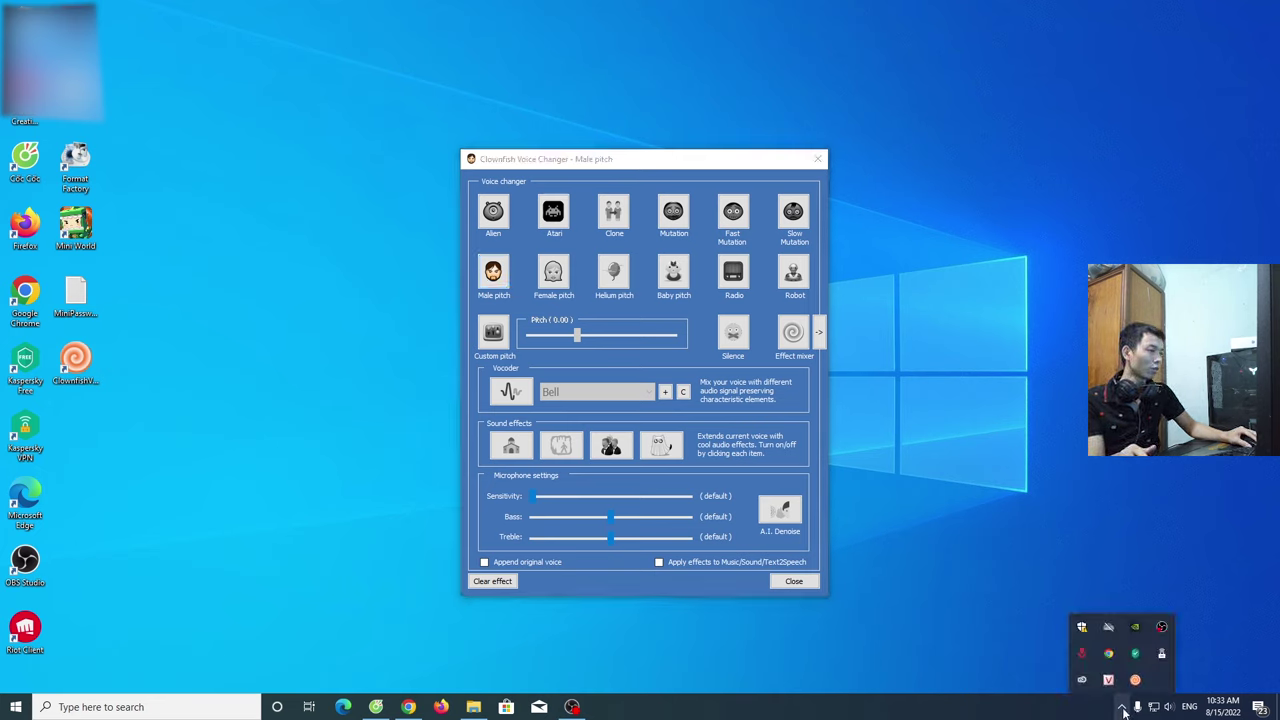
right_click(1135, 680)
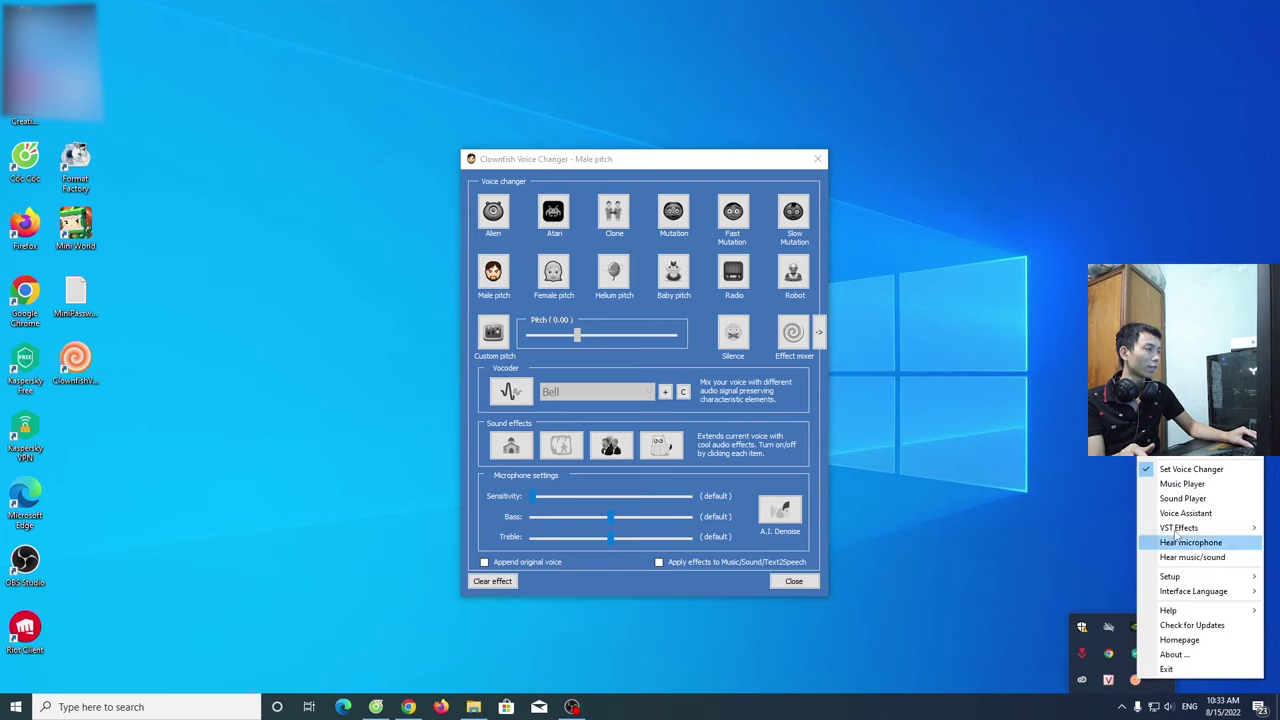
left_click(1186, 469)
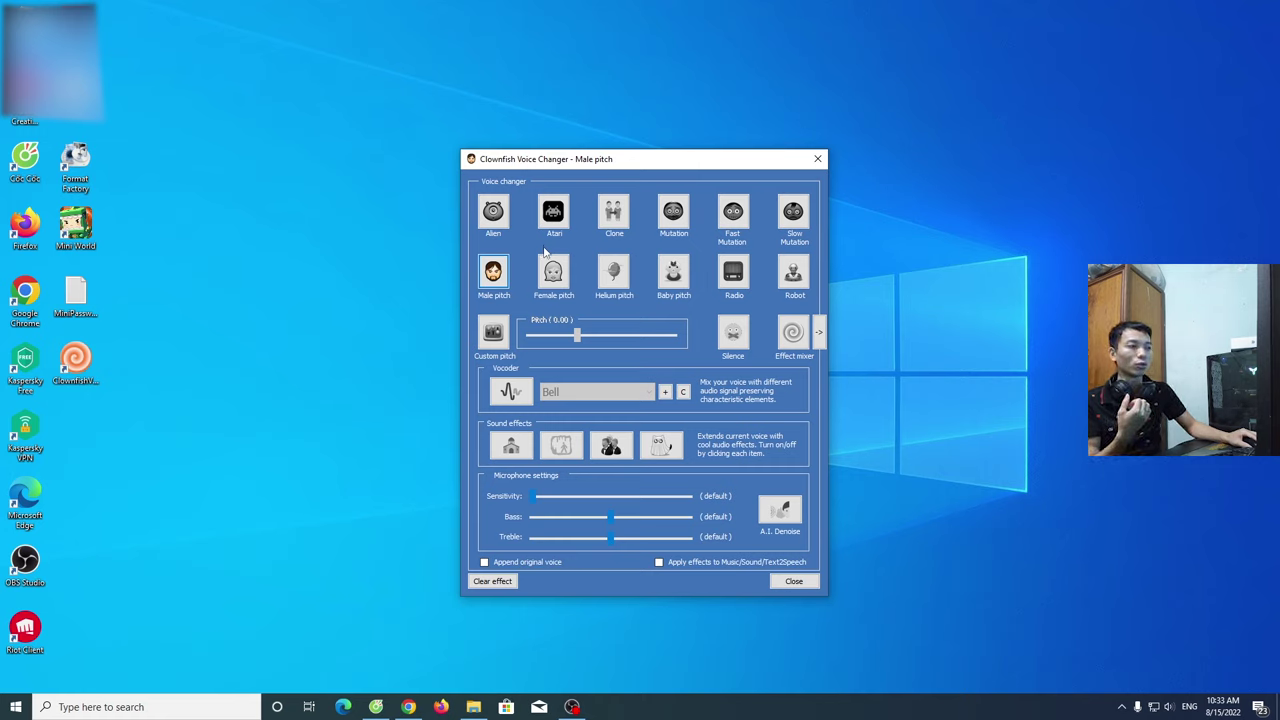
left_click(795, 582)
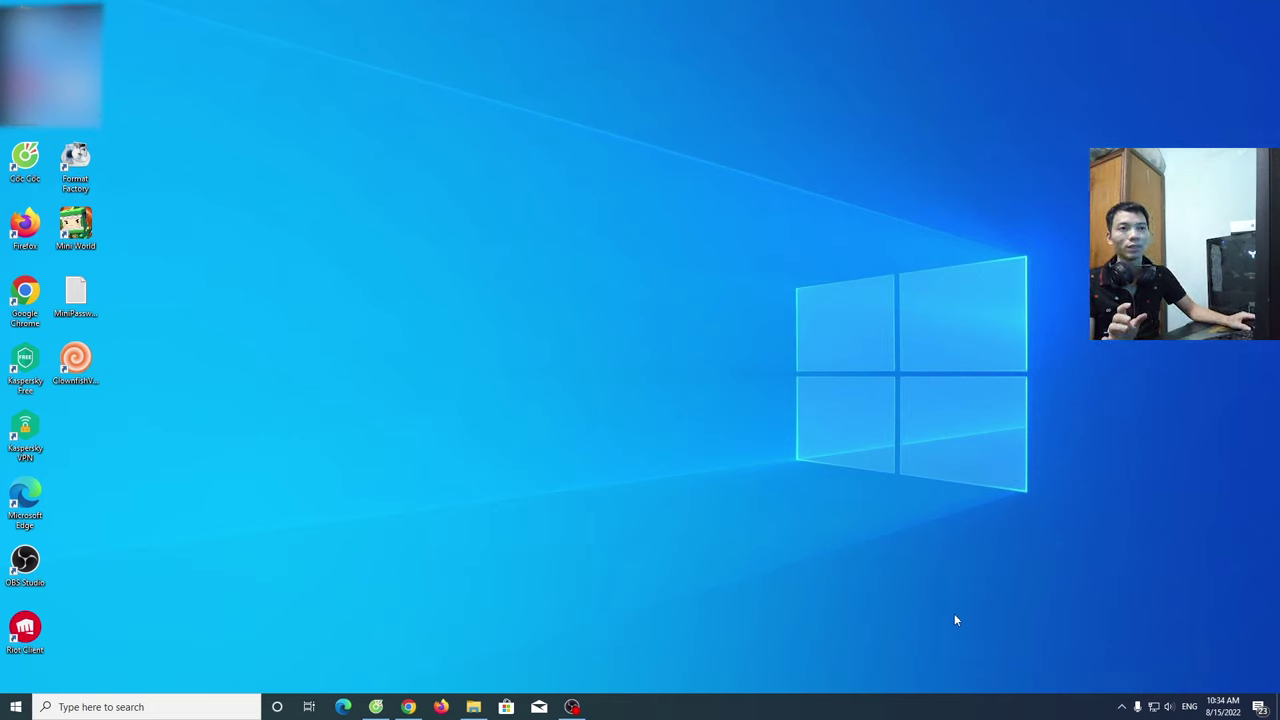
Step: Turn Clownfish Voice Changer off and check its icon among the hidden system tray icons
left_click(1121, 707)
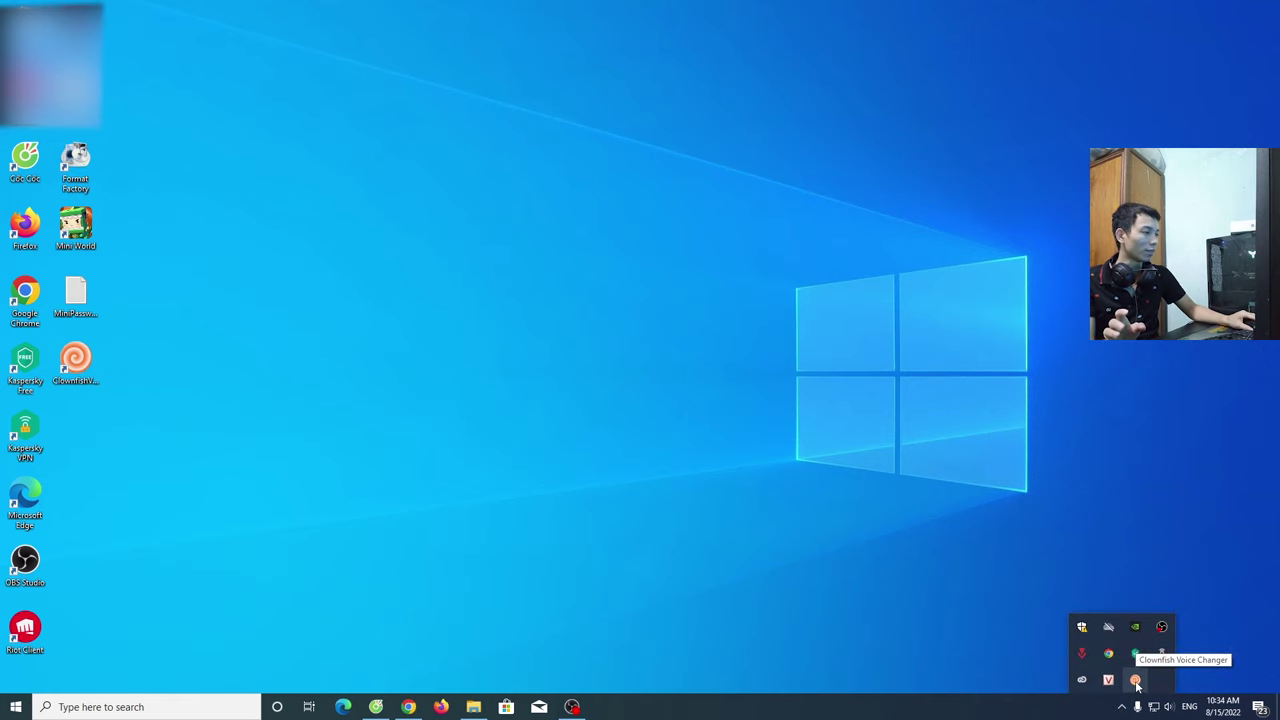
right_click(1136, 681)
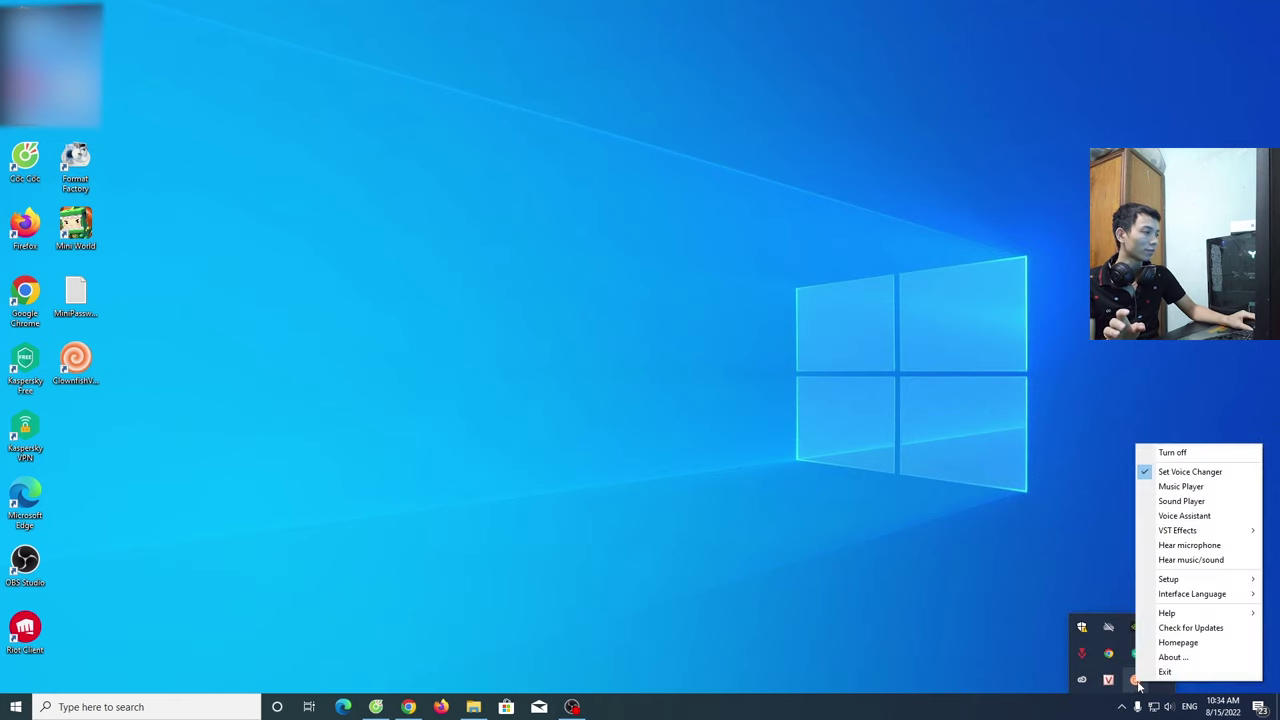
left_click(1214, 455)
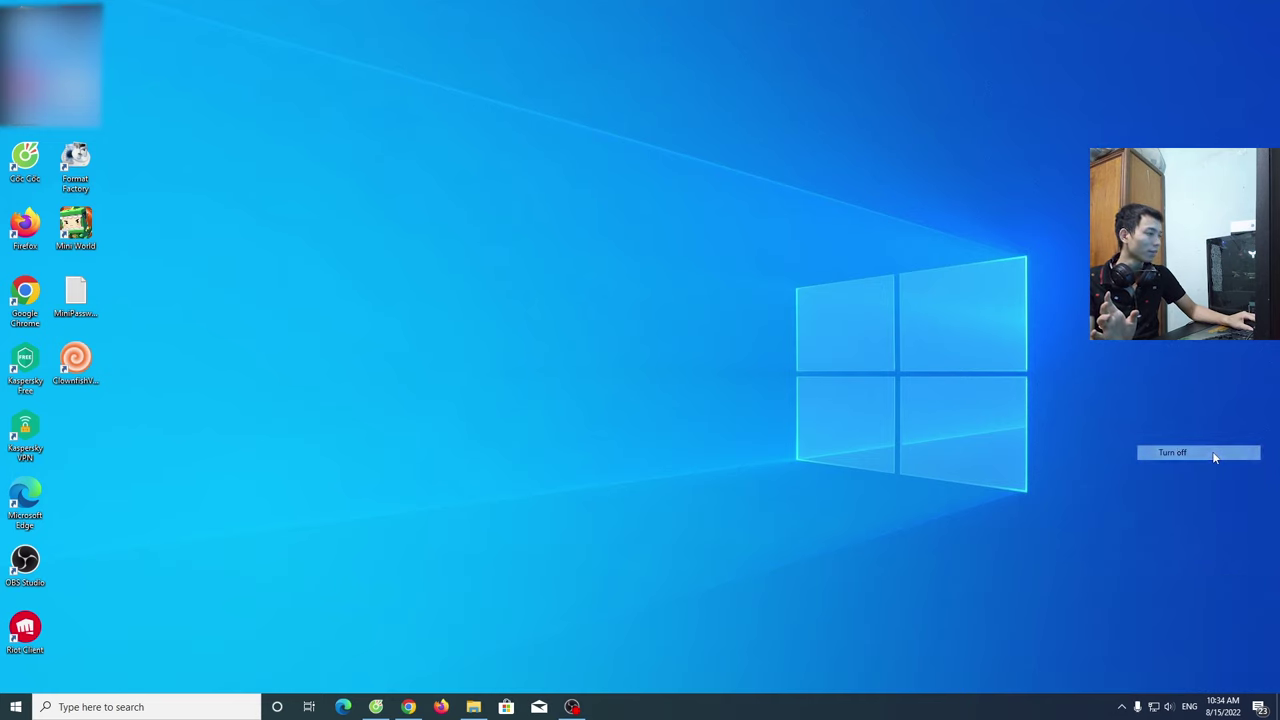
left_click(1120, 707)
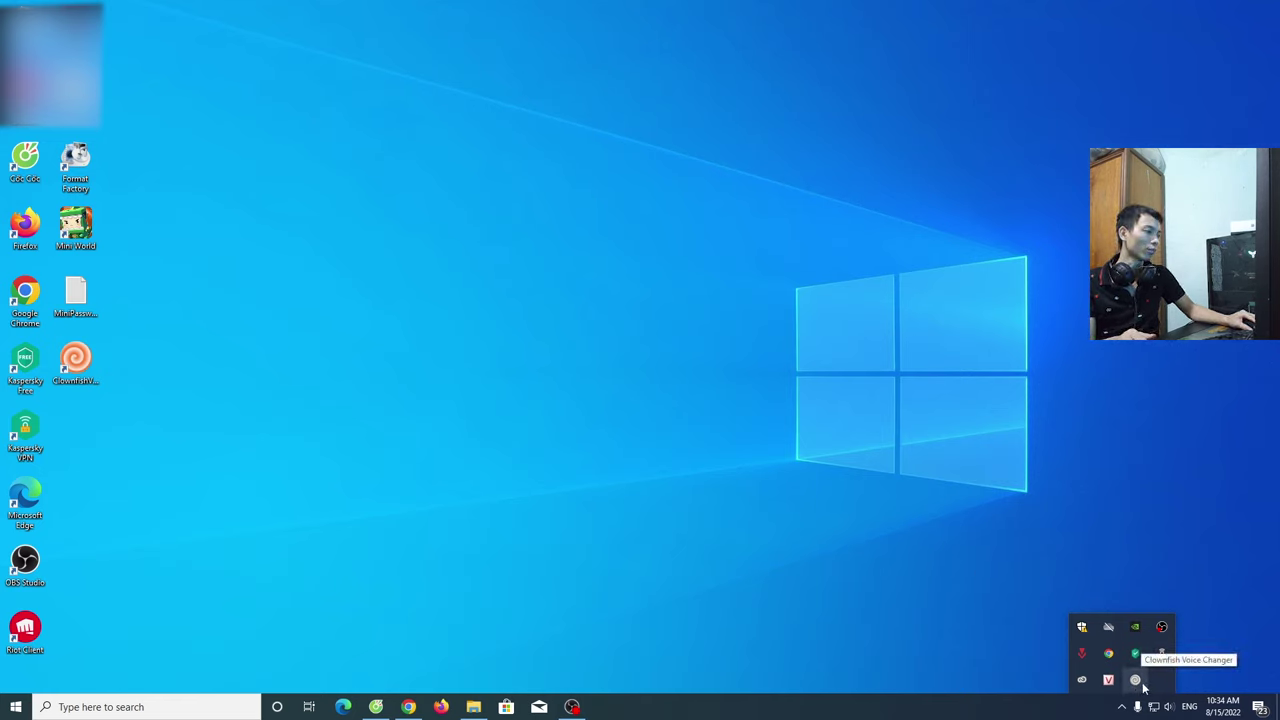
left_click(799, 449)
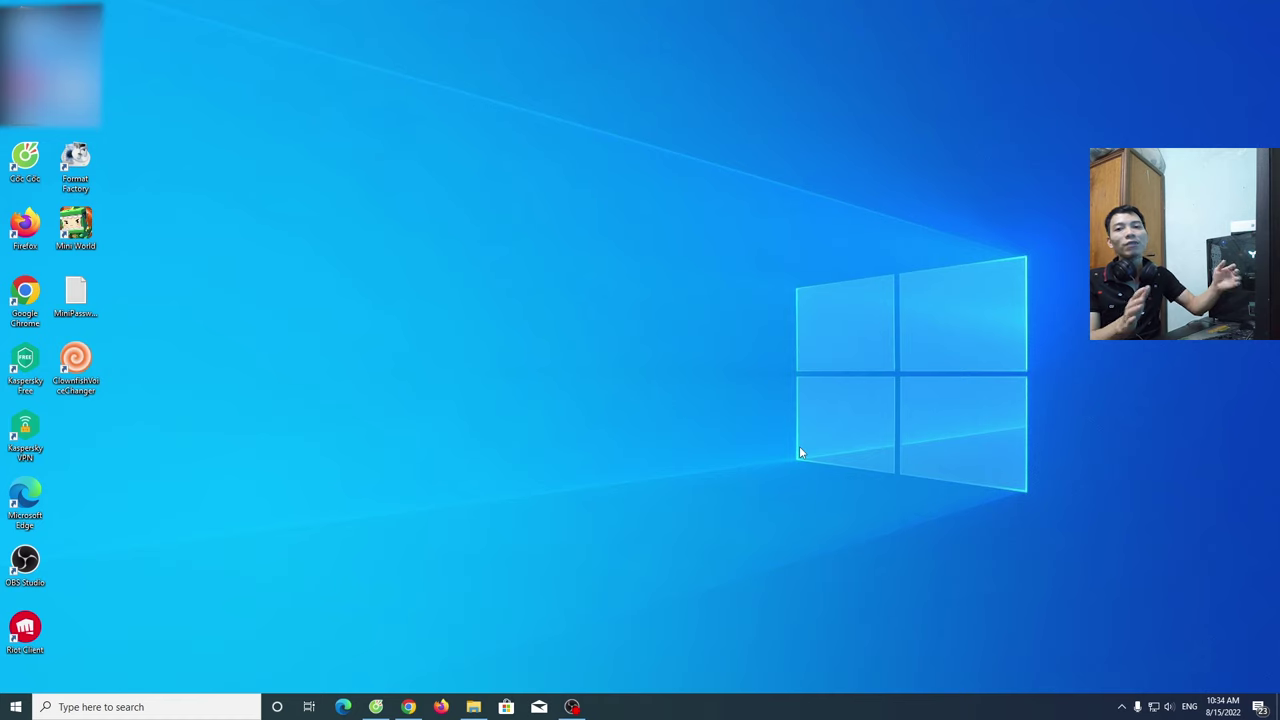